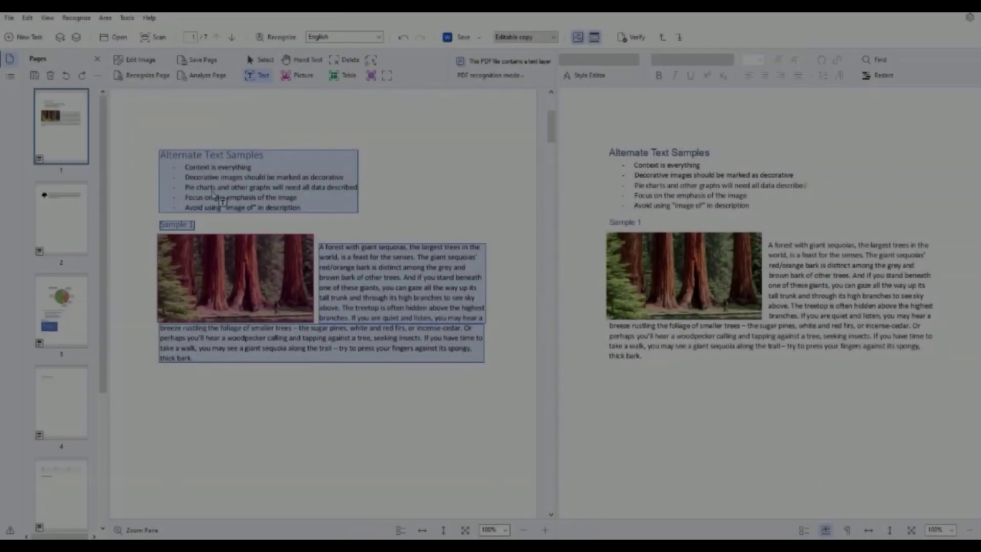
# Browse the page thumbnails to page 5's data table, then return to page 1
pyautogui.scroll(-4, 67, 230)
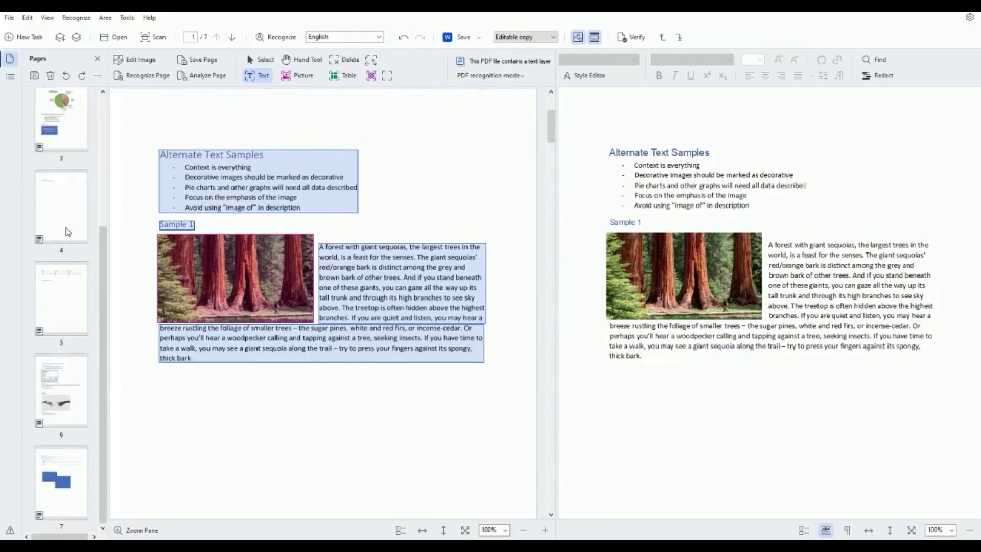
pyautogui.scroll(4, 64, 235)
pyautogui.scroll(-4, 63, 235)
pyautogui.click(47, 487)
pyautogui.click(51, 290)
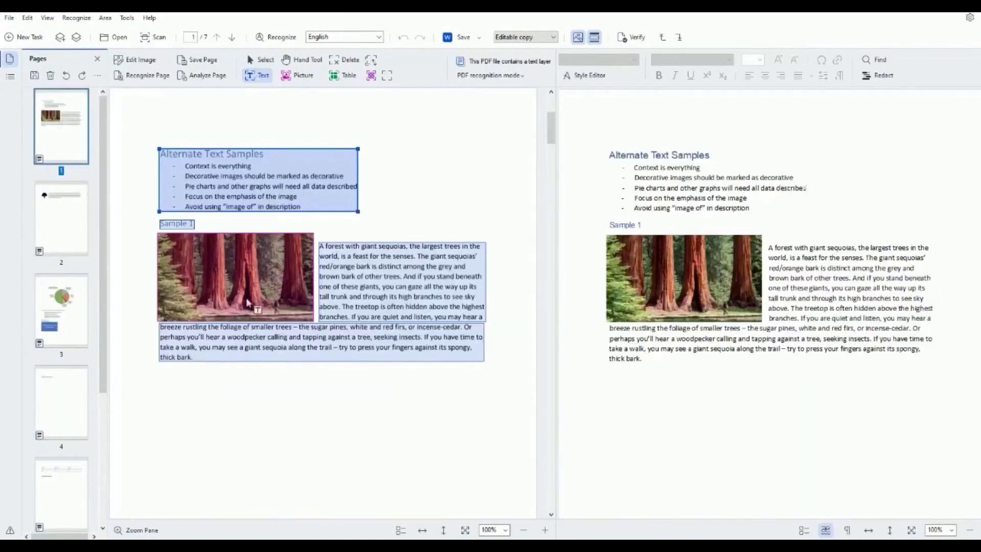
# Inspect page 1's sequoia photo area, recognized heading and bullet text, and wrapped text area, then go to page 2
pyautogui.click(247, 302)
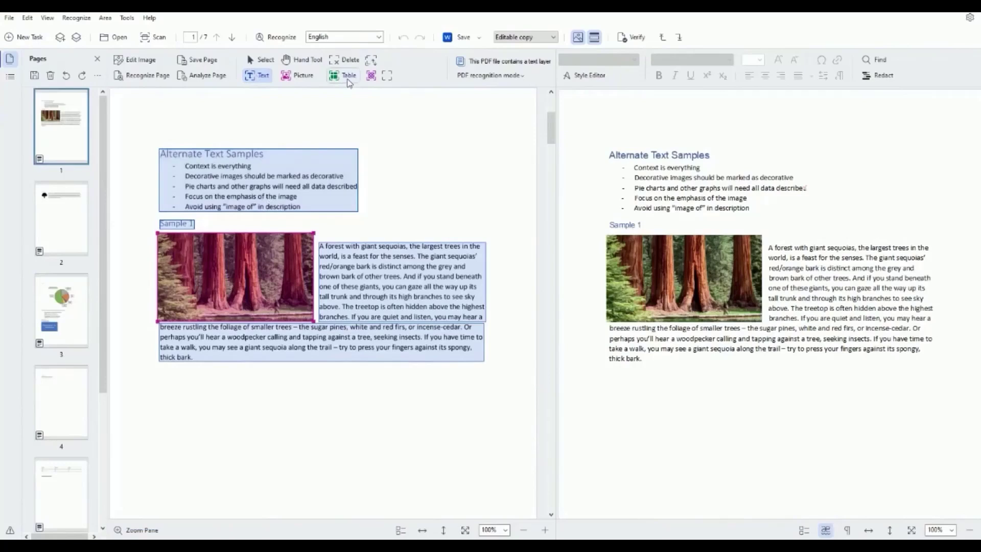
pyautogui.click(709, 169)
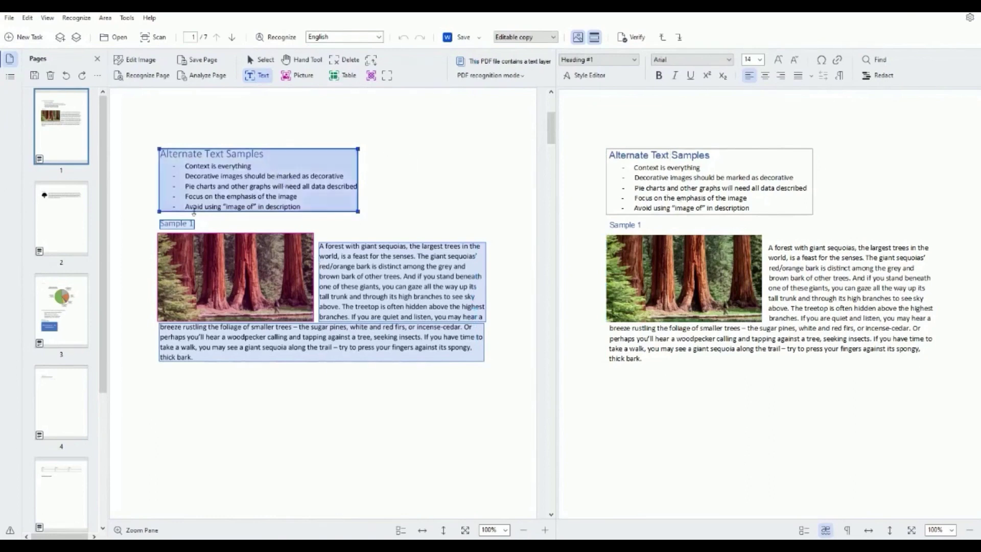
pyautogui.click(322, 335)
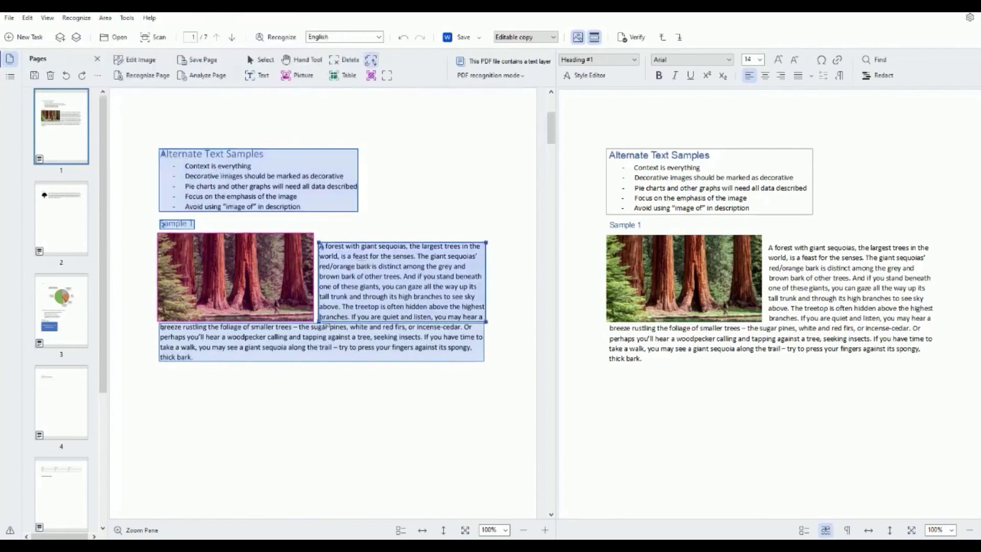
pyautogui.click(60, 207)
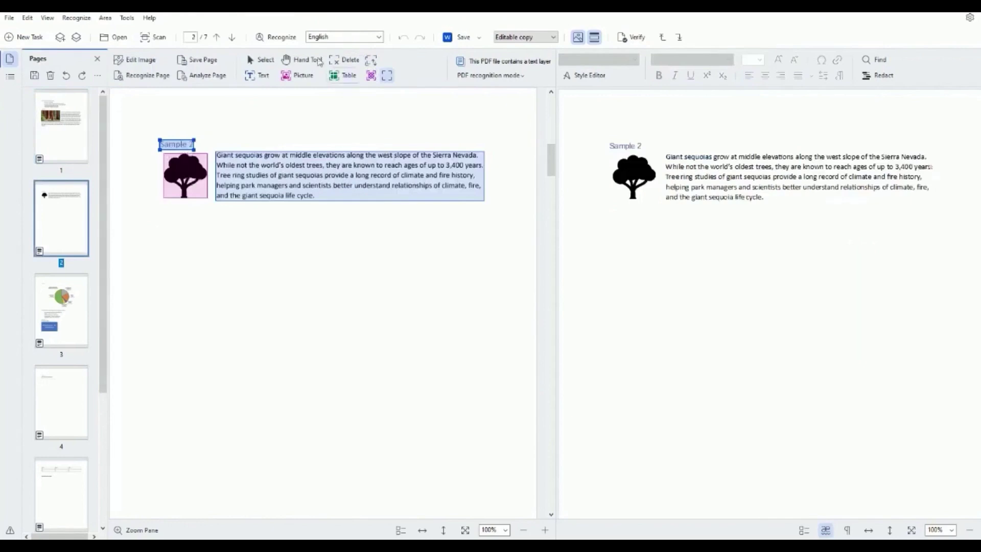
# With the Select tool, check page 2's giant sequoias paragraph text and Sample 2 heading area
pyautogui.click(263, 60)
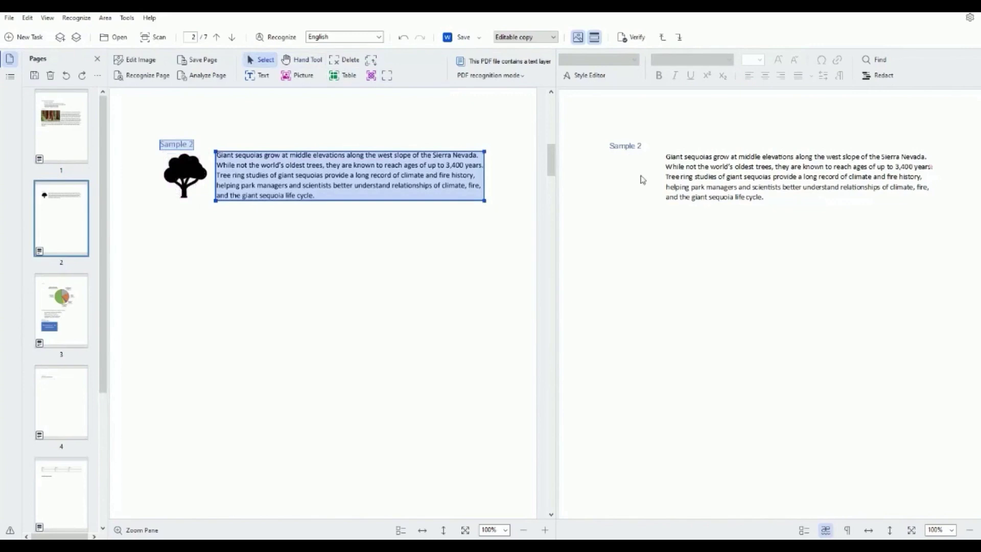
pyautogui.click(686, 156)
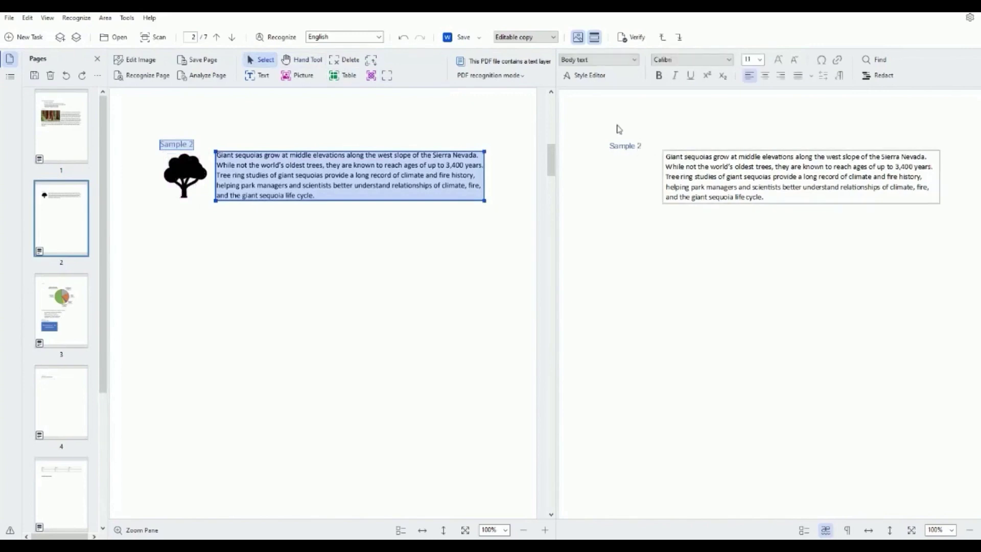
pyautogui.click(200, 182)
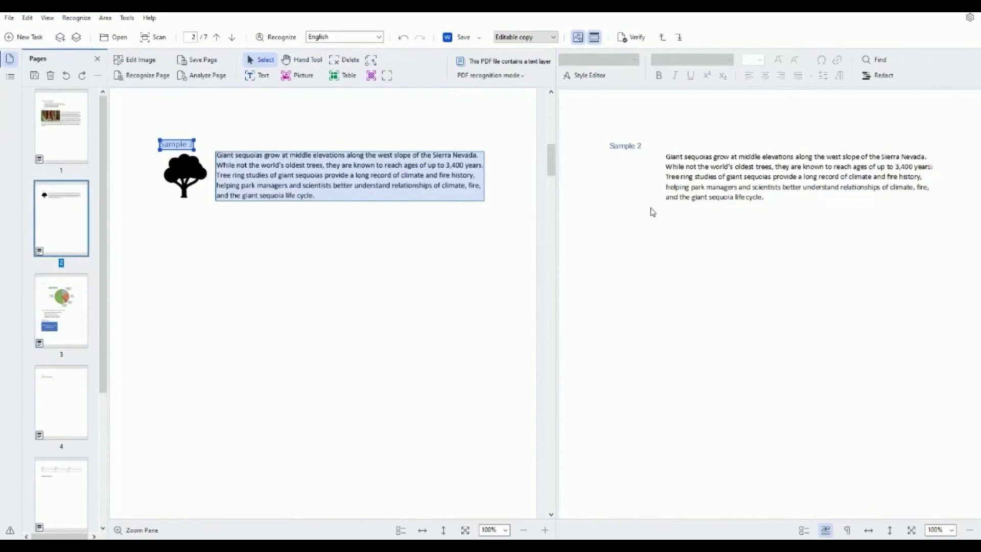
# On page 3, inspect the pie chart picture area, Designated and Non-Wilderness captions, and wilderness category list
pyautogui.click(61, 306)
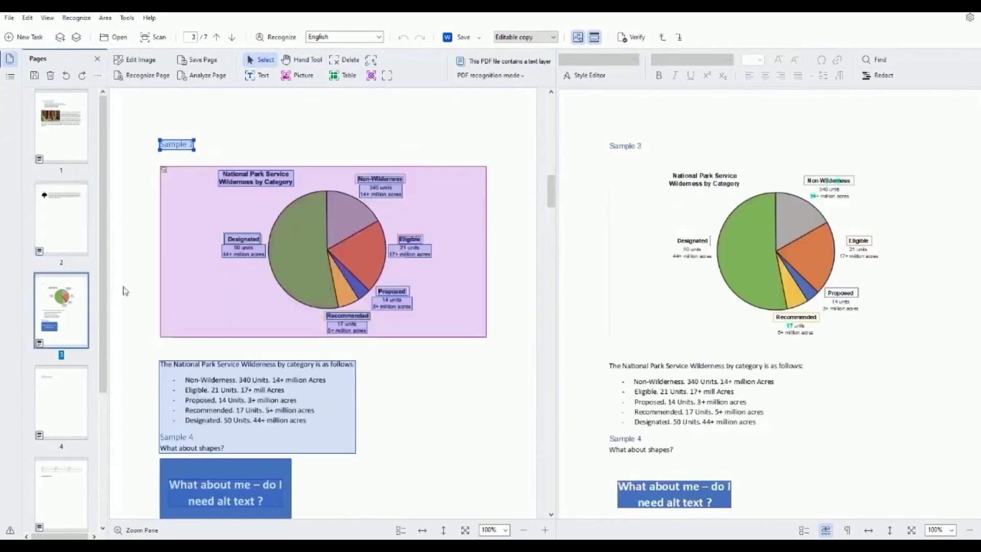
pyautogui.click(199, 217)
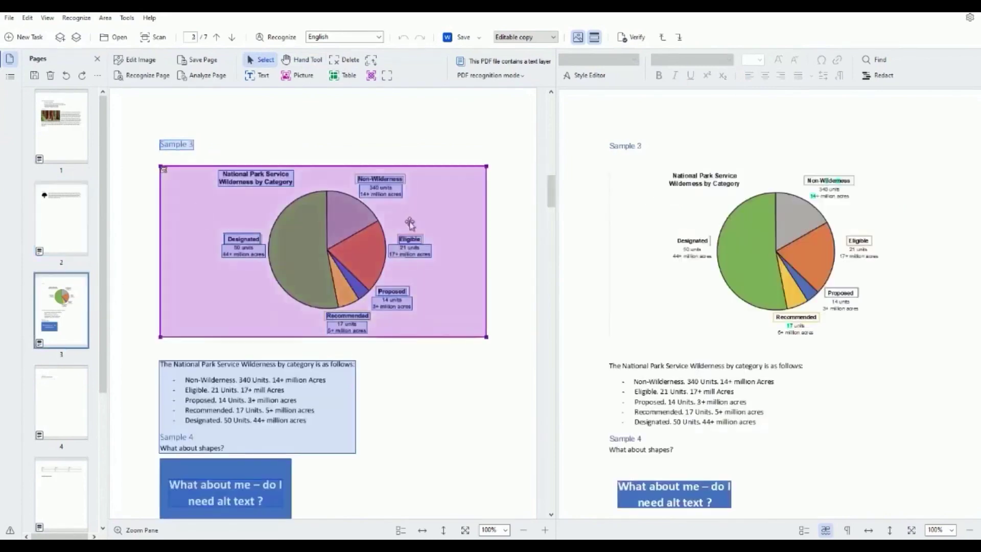
pyautogui.click(707, 240)
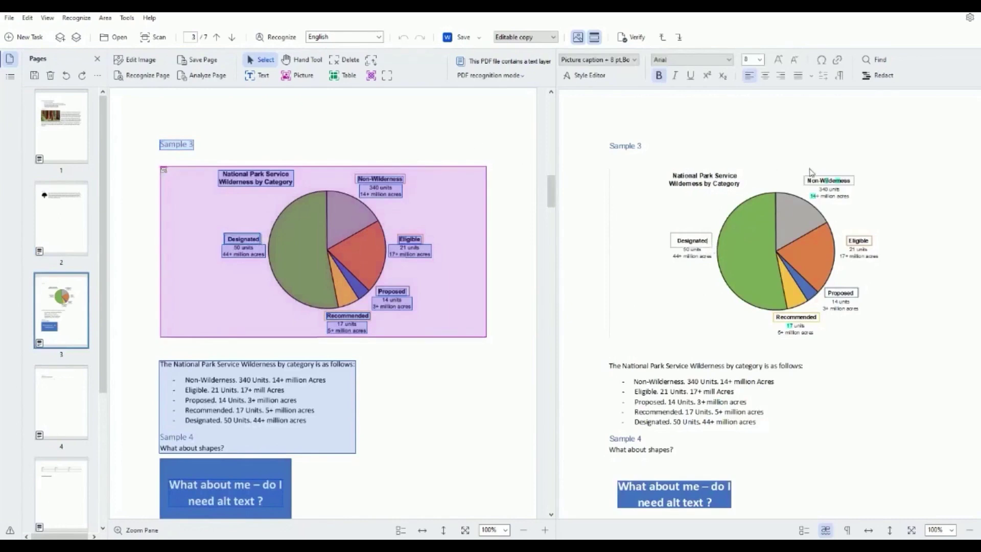
pyautogui.click(838, 180)
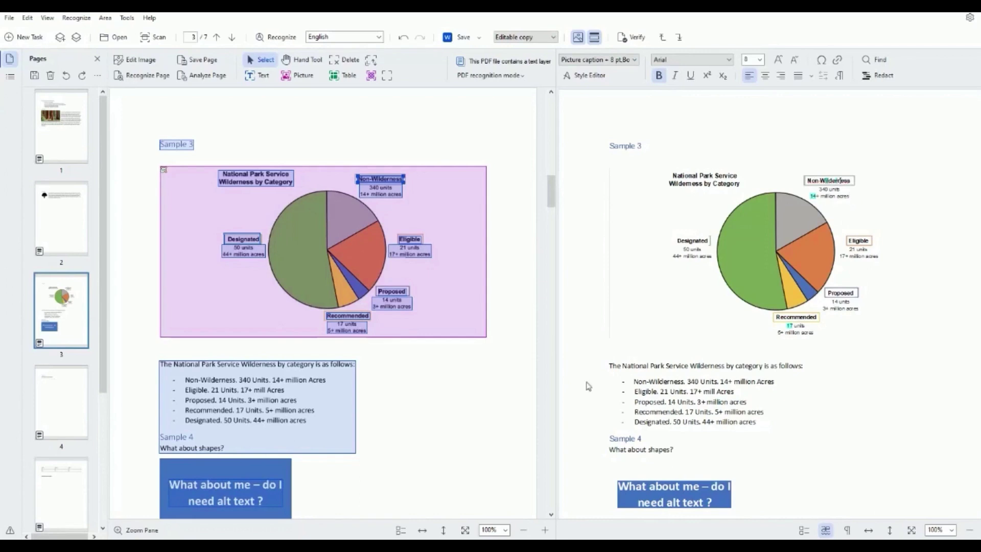
pyautogui.click(648, 381)
# Delete the blue 'What about me' shape's text area and redraw it as a Picture area
pyautogui.scroll(-2, 649, 387)
pyautogui.scroll(-2, 343, 424)
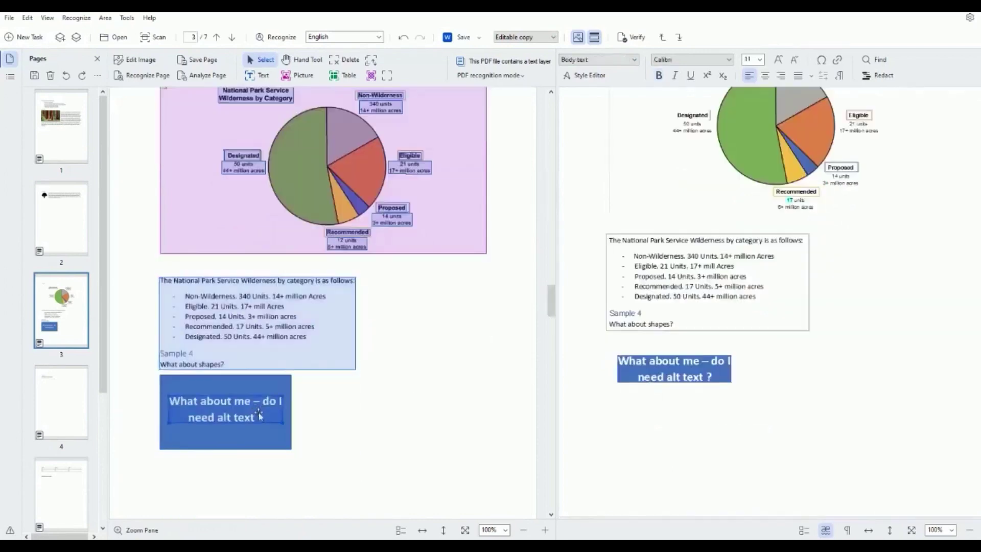
pyautogui.press('Delete')
pyautogui.click(300, 75)
pyautogui.moveTo(149, 372)
pyautogui.mouseDown()
pyautogui.moveTo(285, 426)
pyautogui.moveTo(305, 460)
pyautogui.mouseUp()
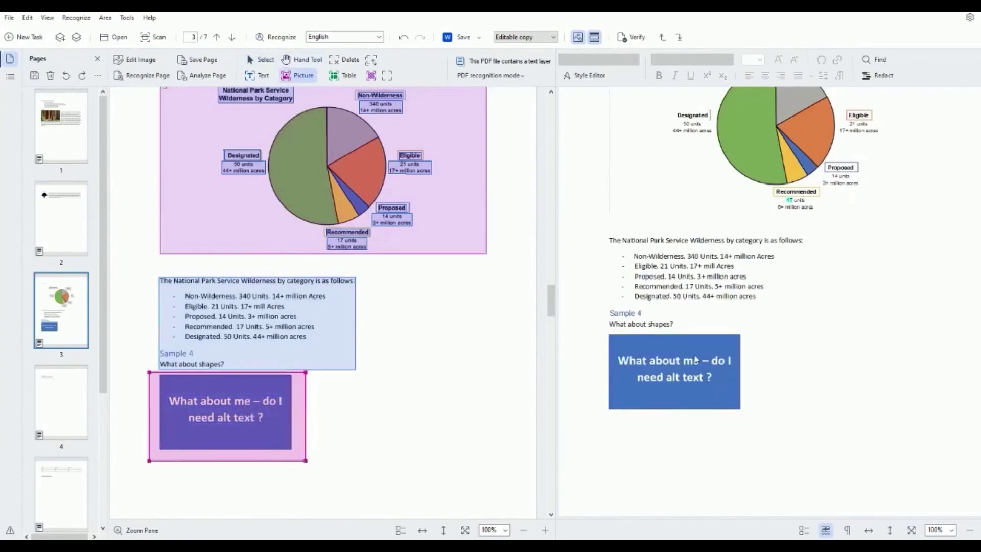
# Mark page 4's arrow as a Picture area, re-recognize the page, and check the result
pyautogui.click(65, 397)
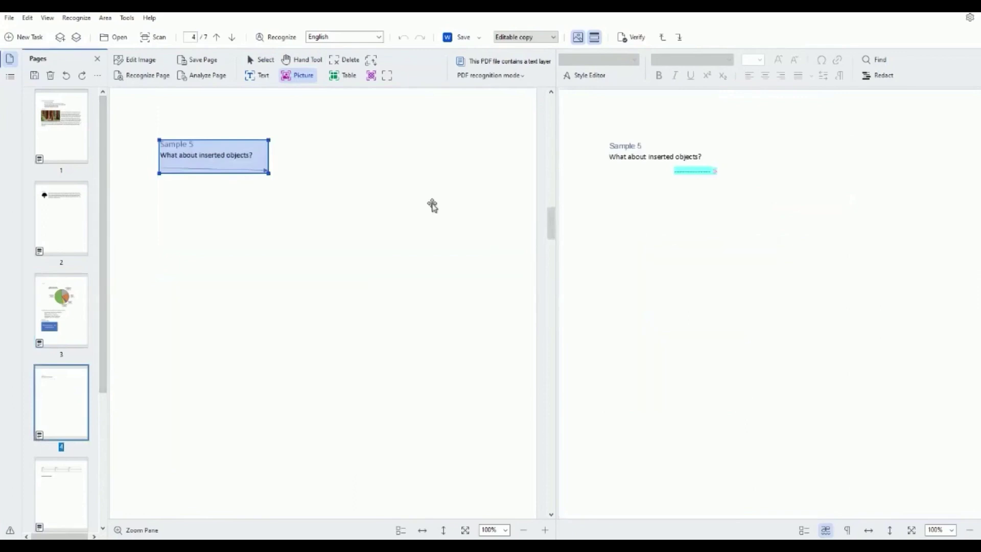
pyautogui.scroll(2, 432, 205)
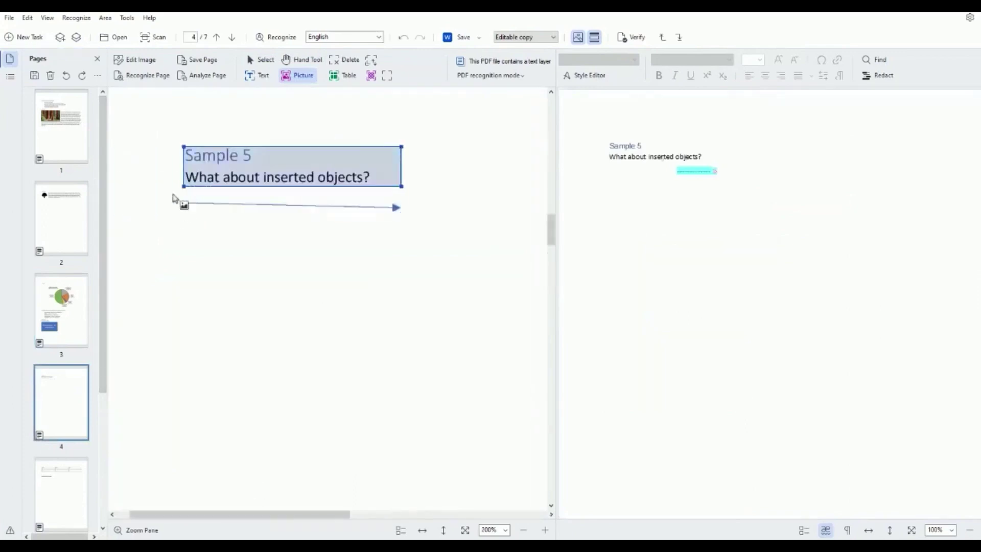
pyautogui.moveTo(173, 194); pyautogui.dragTo(411, 225)
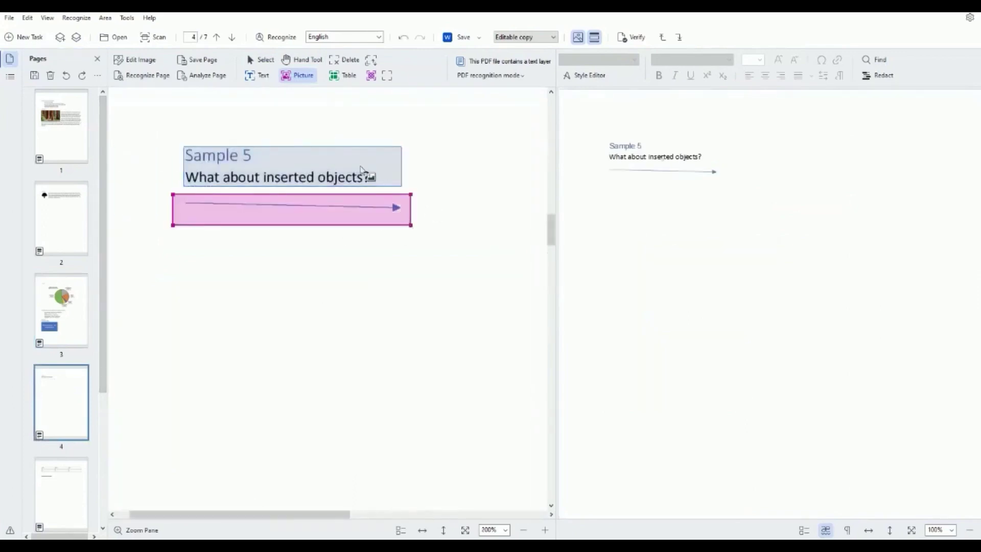
pyautogui.click(144, 76)
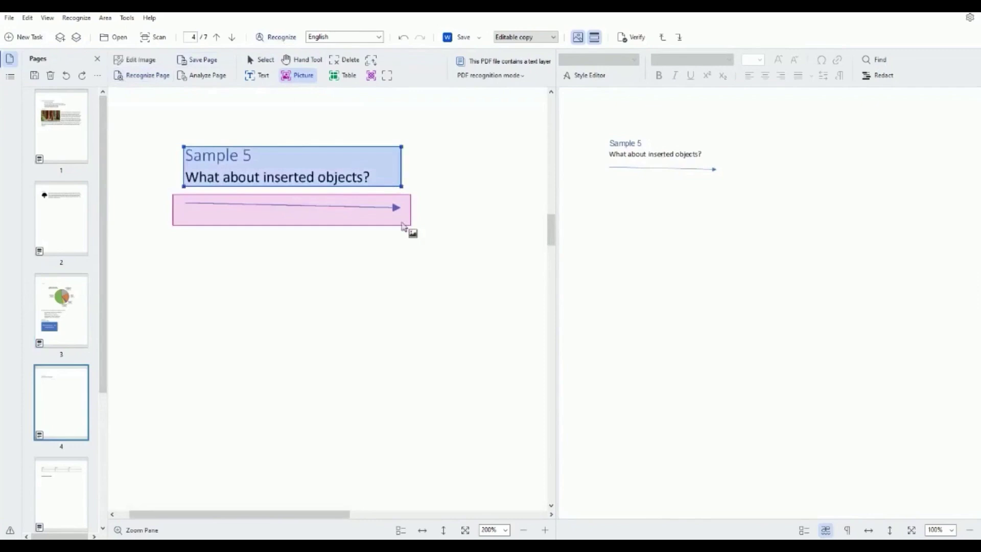
pyautogui.click(626, 170)
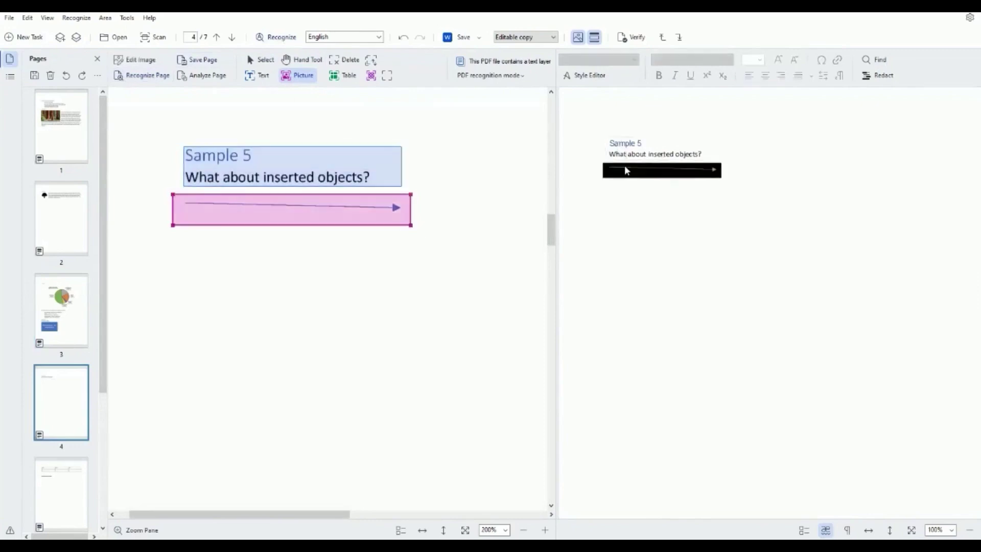
# Delete page 5's table area and redraw it around the data table with the Table tool
pyautogui.scroll(-5, 220, 335)
pyautogui.scroll(-2, 429, 252)
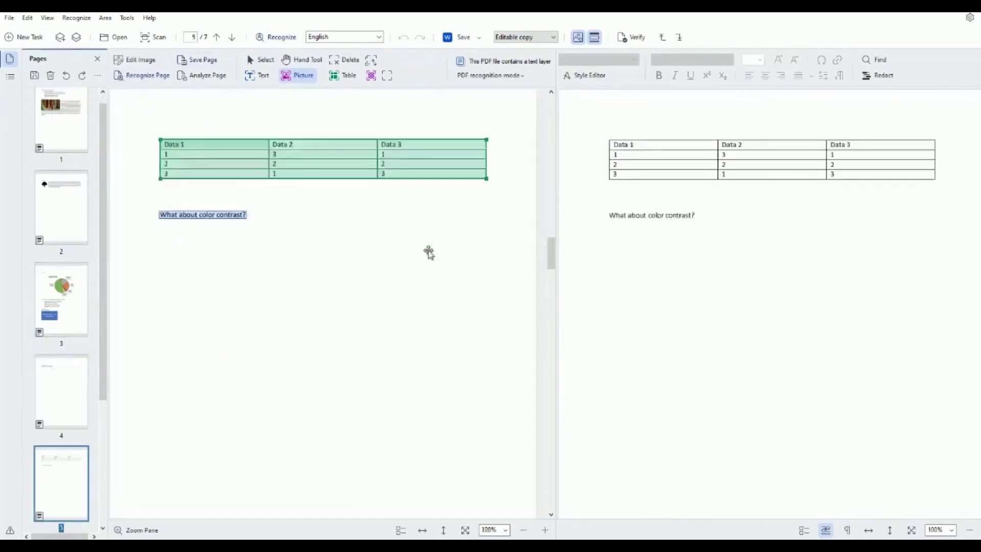
pyautogui.scroll(-1, 434, 258)
pyautogui.scroll(1, 434, 259)
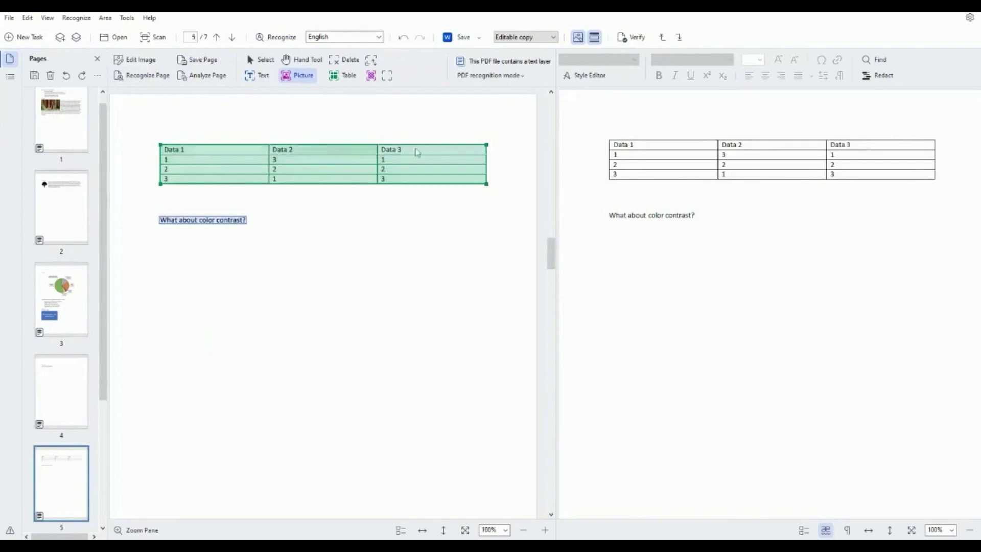
pyautogui.press('Delete')
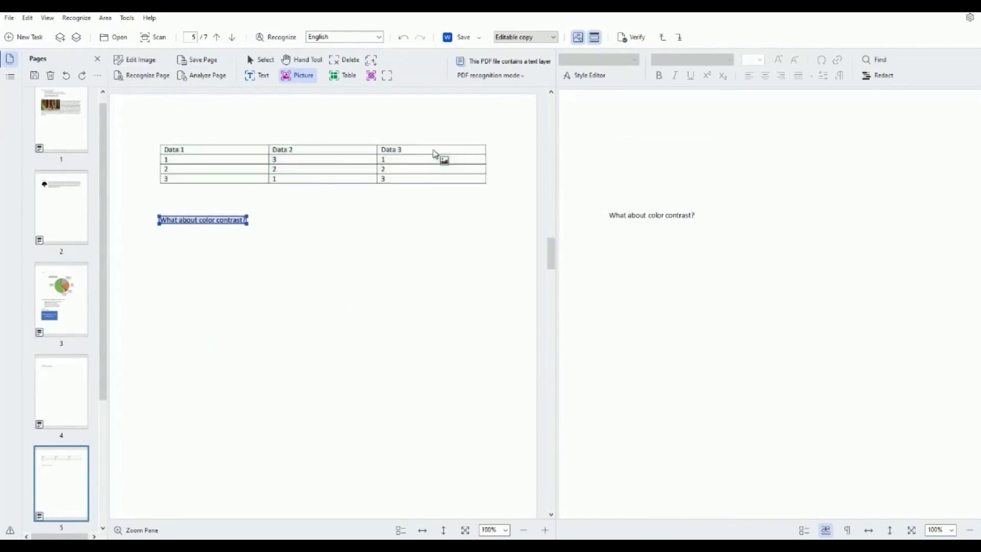
pyautogui.click(351, 77)
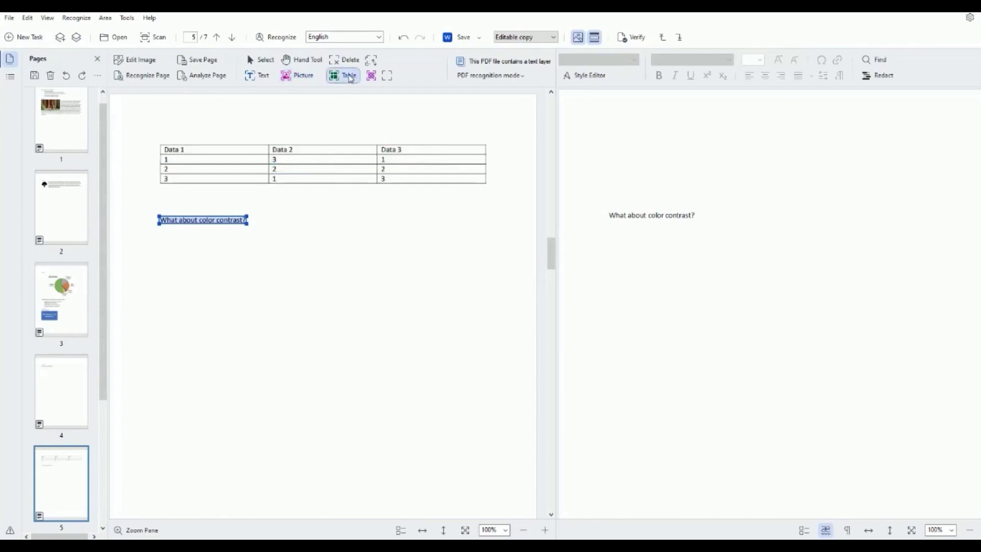
pyautogui.moveTo(132, 130); pyautogui.dragTo(507, 192)
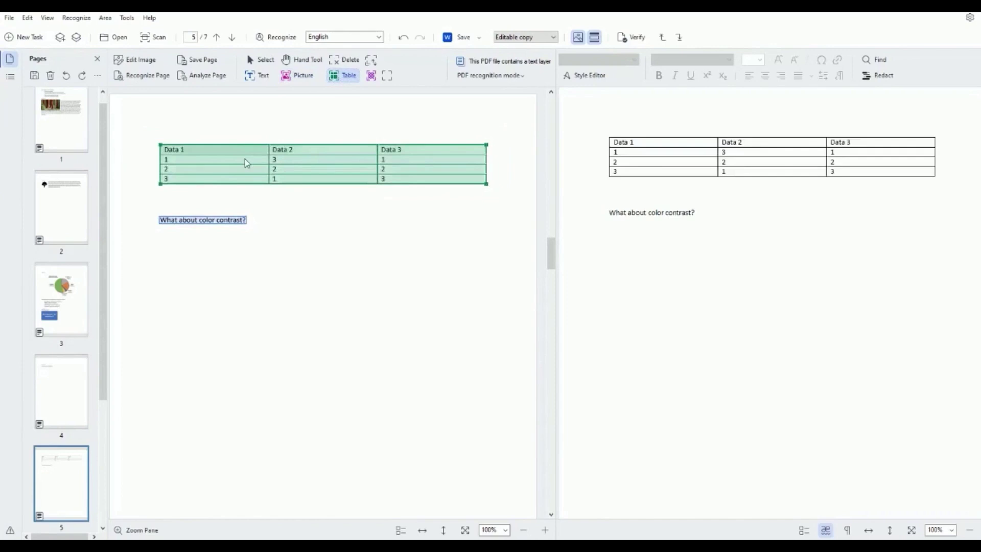
# Open page 6 on hyperlink accessibility and select its robot hands picture area
pyautogui.scroll(-3, 61, 388)
pyautogui.click(61, 388)
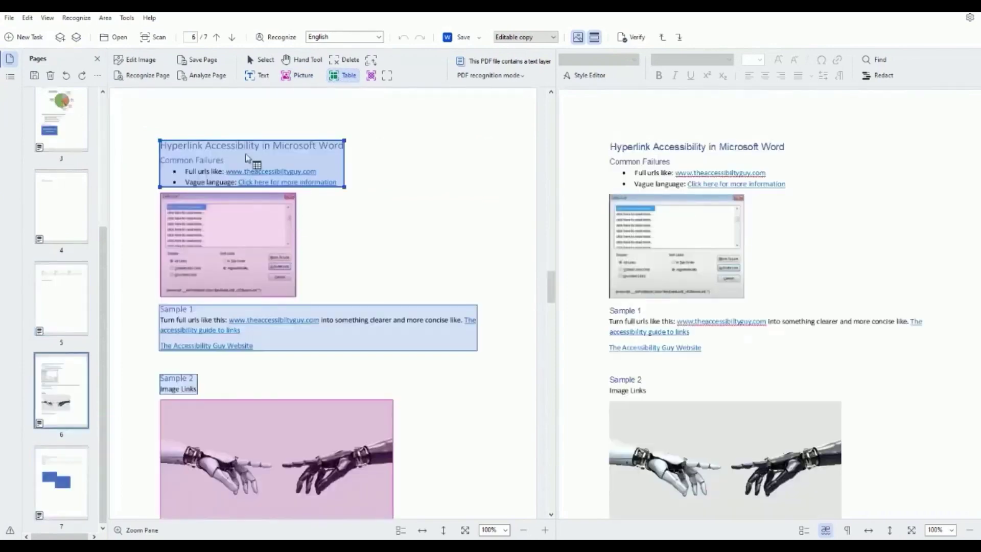
pyautogui.click(279, 445)
pyautogui.scroll(-3, 204, 429)
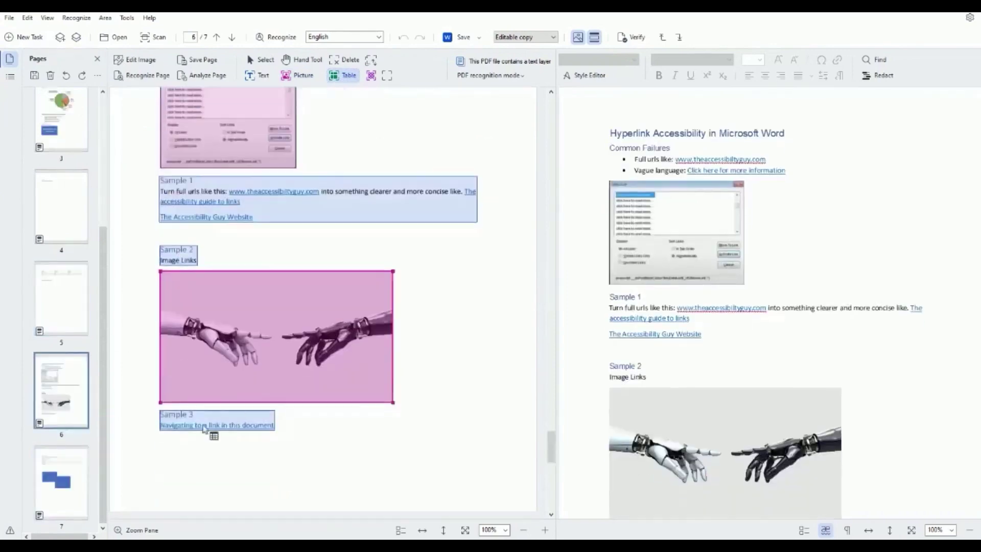
pyautogui.scroll(-2, 758, 279)
pyautogui.scroll(2, 751, 289)
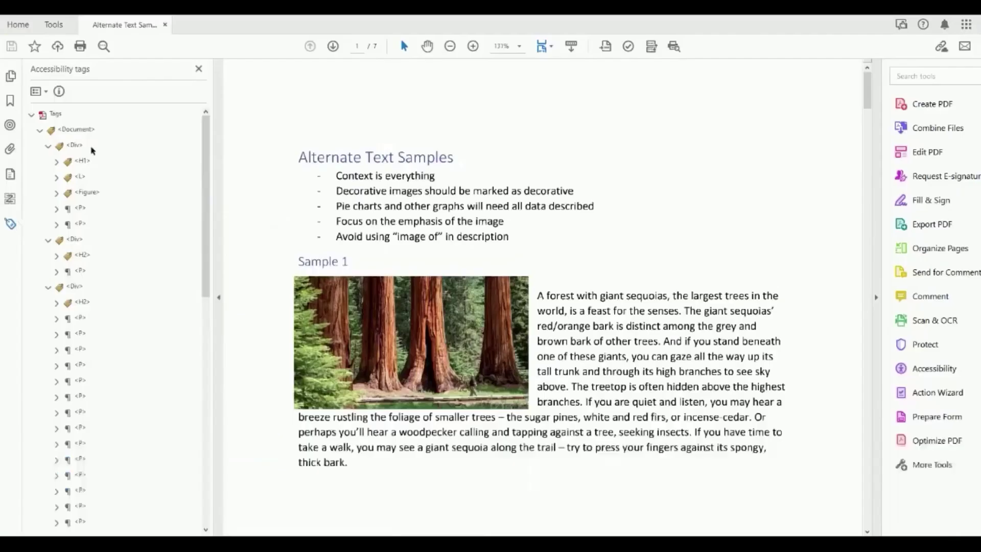
# Step through the tag tree from the Document root past the Sample 1 and Sample 2 headings
pyautogui.click(77, 131)
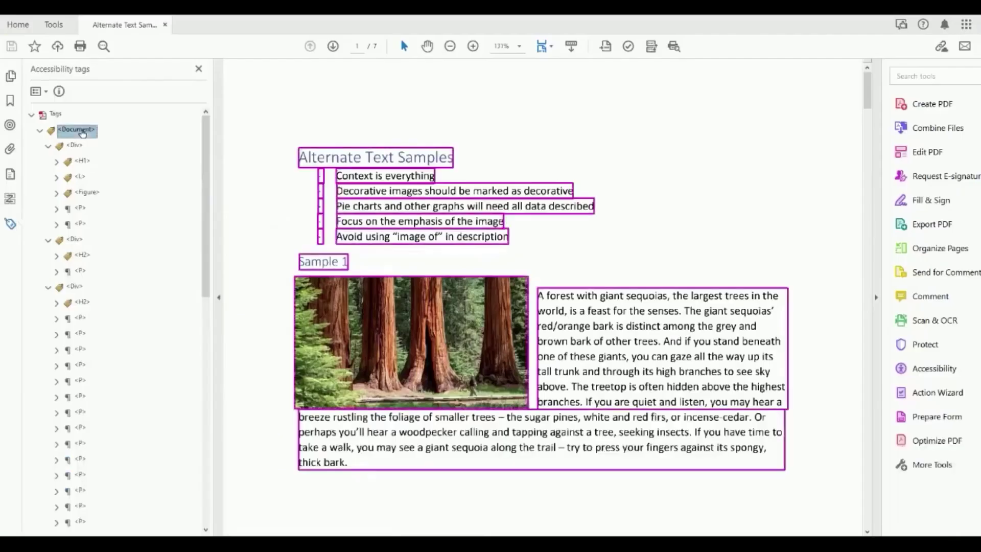
pyautogui.press('Down')
pyautogui.press('Down')
pyautogui.press('Down')
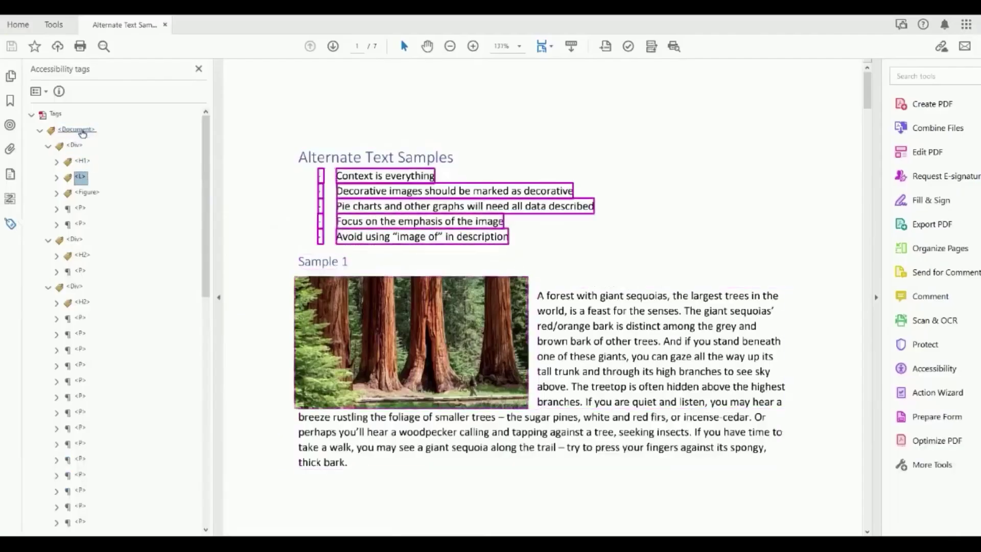
pyautogui.press('Down')
pyautogui.press('Right')
pyautogui.press('Right')
pyautogui.press('Right')
pyautogui.press('Right')
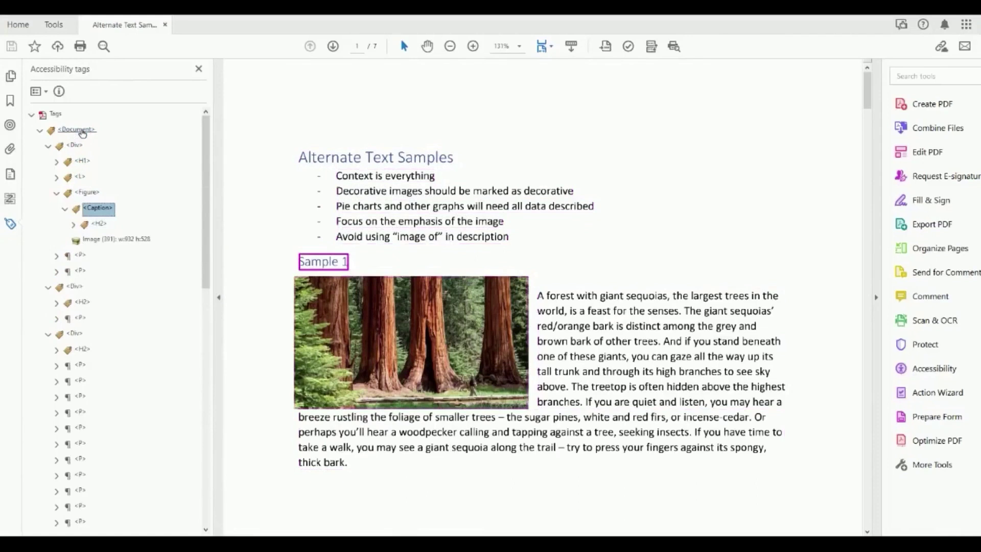
pyautogui.press('Down')
pyautogui.press('Down')
pyautogui.press('Down')
pyautogui.press('Down')
pyautogui.press('Down')
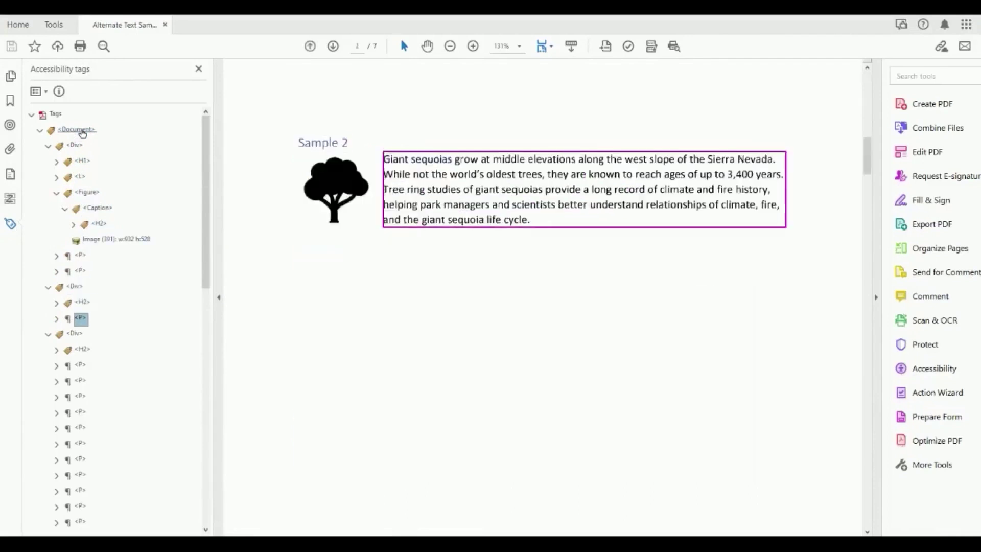
pyautogui.press('Down')
pyautogui.press('Up')
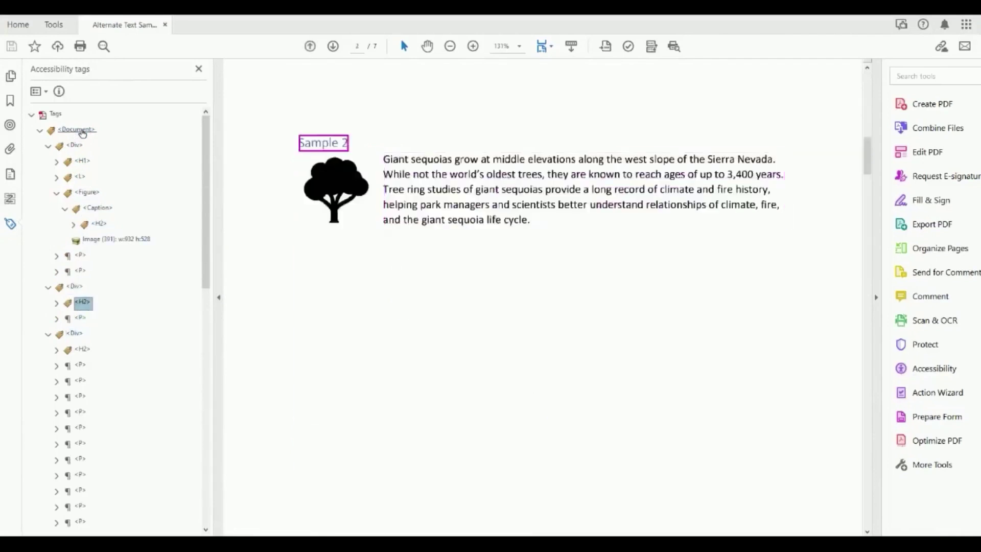
pyautogui.press('Down')
pyautogui.press('Up')
pyautogui.press('Down')
pyautogui.press('Down')
pyautogui.press('Down')
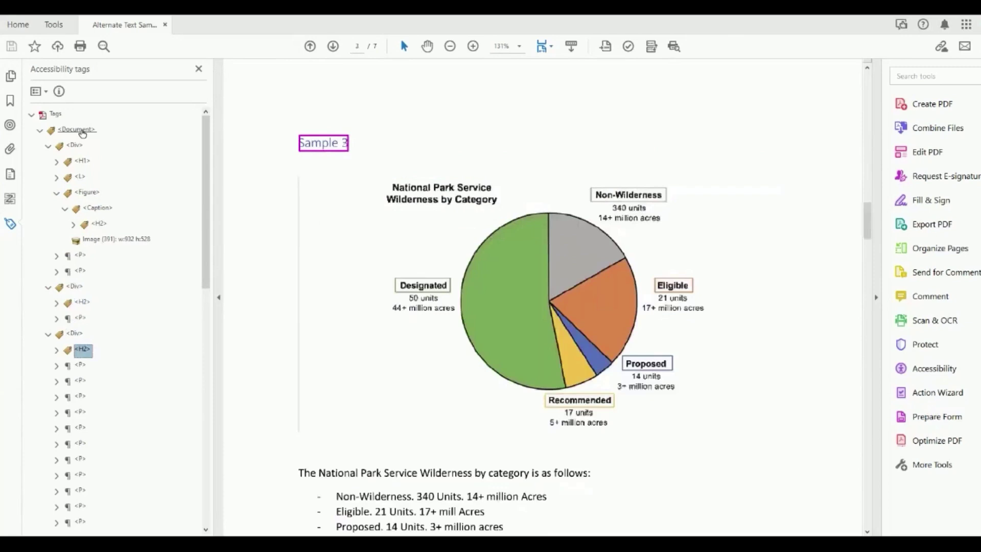
# Step through the pie chart label tags and the Sample 3 paragraph and list tags
pyautogui.press('Down')
pyautogui.press('Down')
pyautogui.press('Down')
pyautogui.press('Down')
pyautogui.press('Down')
pyautogui.press('Down')
pyautogui.press('Down')
pyautogui.press('Down')
pyautogui.press('Down')
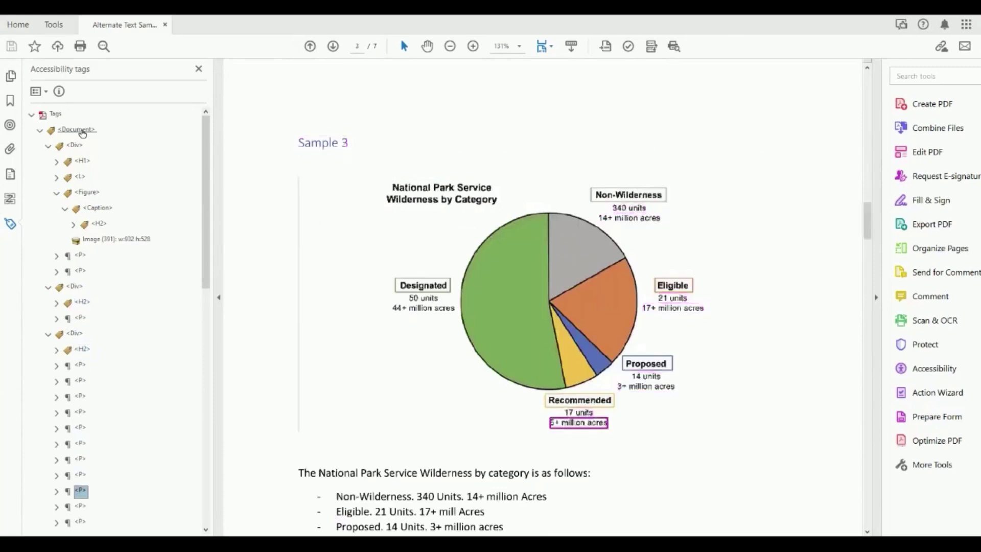
pyautogui.press('Up')
pyautogui.press('Down')
pyautogui.press('Up')
pyautogui.press('Down')
pyautogui.press('Down')
pyautogui.scroll(-2, 83, 133)
pyautogui.press('Down')
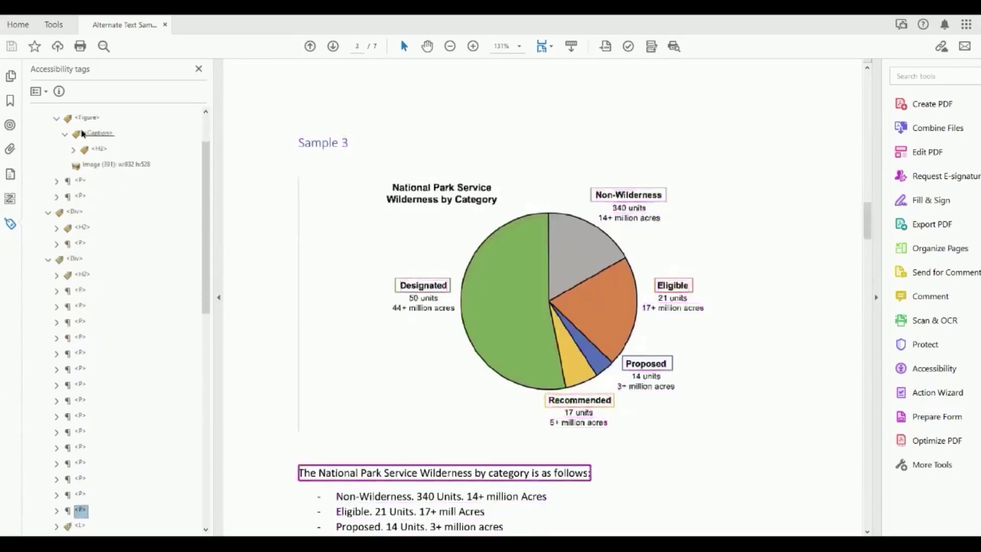
pyautogui.press('Down')
pyautogui.press('Down')
# Continue to the hyperlink sample tag, then list figures failing alternate text and jump to Figure 1
pyautogui.press('Down')
pyautogui.press('Down')
pyautogui.press('Down')
pyautogui.press('Down')
pyautogui.press('Down')
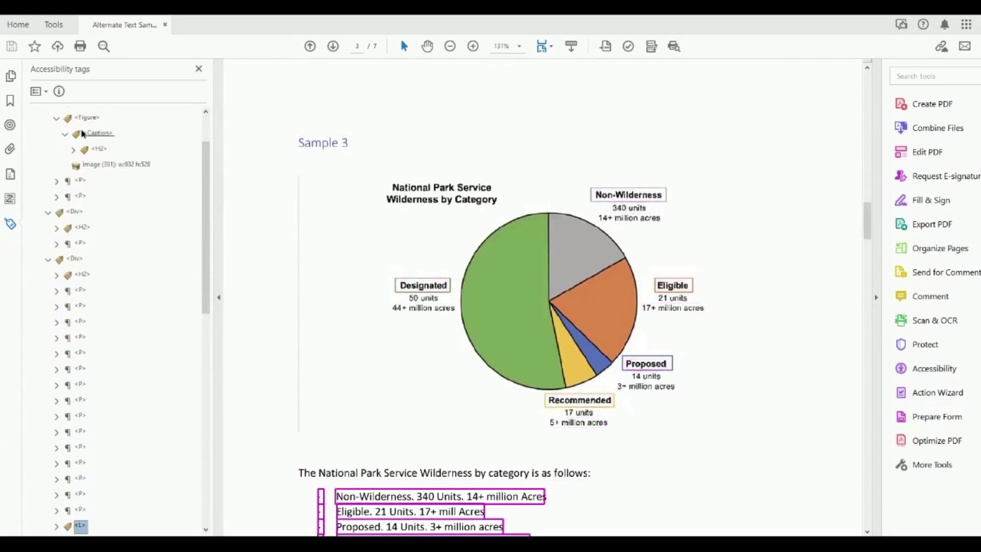
pyautogui.press('Down')
pyautogui.press('Down')
pyautogui.press('Down')
pyautogui.press('Down')
pyautogui.press('Down')
pyautogui.press('Down')
pyautogui.press('Down')
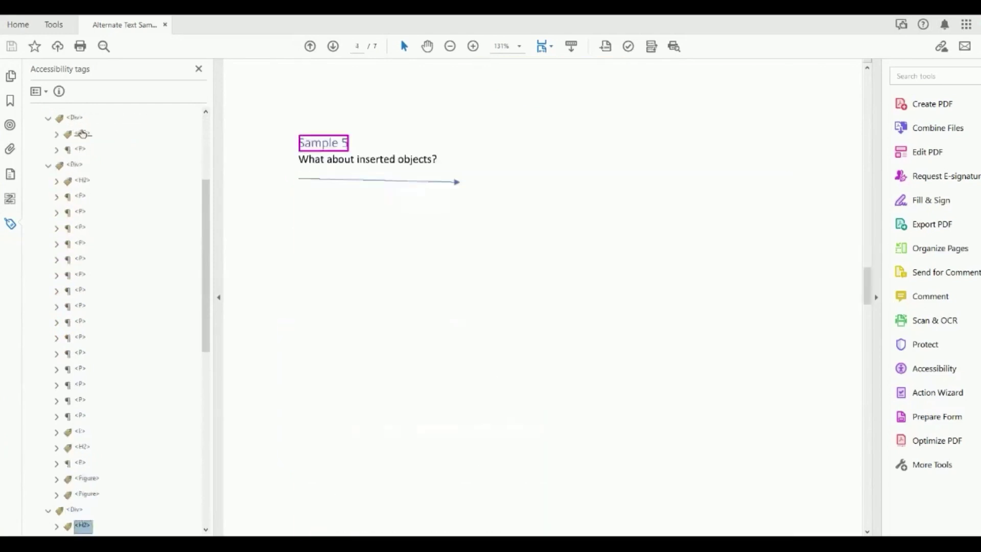
pyautogui.press('Down')
pyautogui.press('Down')
pyautogui.press('Down')
pyautogui.press('Down')
pyautogui.press('Down')
pyautogui.press('Down')
pyautogui.press('Down')
pyautogui.press('Down')
pyautogui.press('Down')
pyautogui.press('Down')
pyautogui.press('Down')
pyautogui.press('Down')
pyautogui.press('Down')
pyautogui.press('Down')
pyautogui.press('Down')
pyautogui.press('Down')
pyautogui.press('Down')
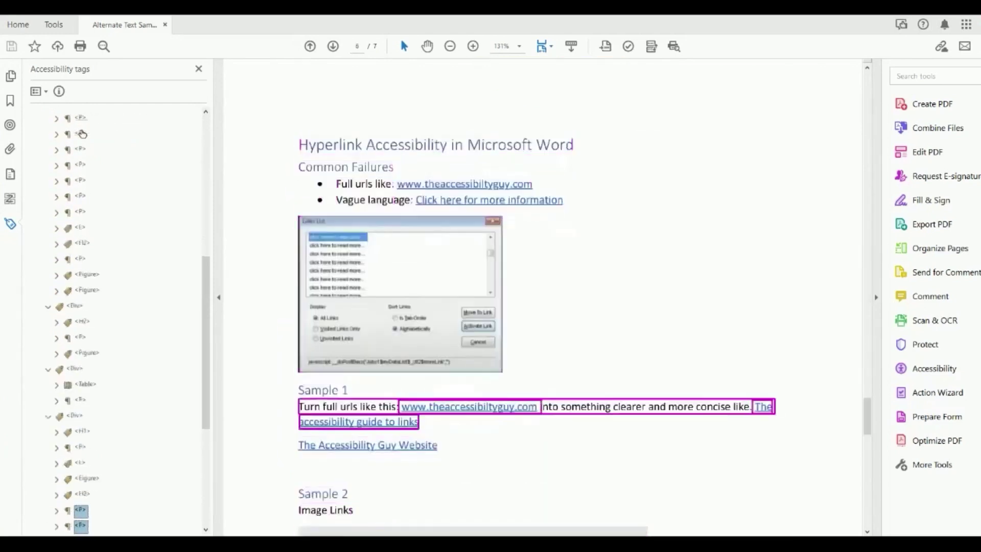
pyautogui.press('Down')
pyautogui.press('Down')
pyautogui.press('Down')
pyautogui.press('Down')
pyautogui.press('Down')
pyautogui.press('Down')
pyautogui.press('Down')
pyautogui.press('Down')
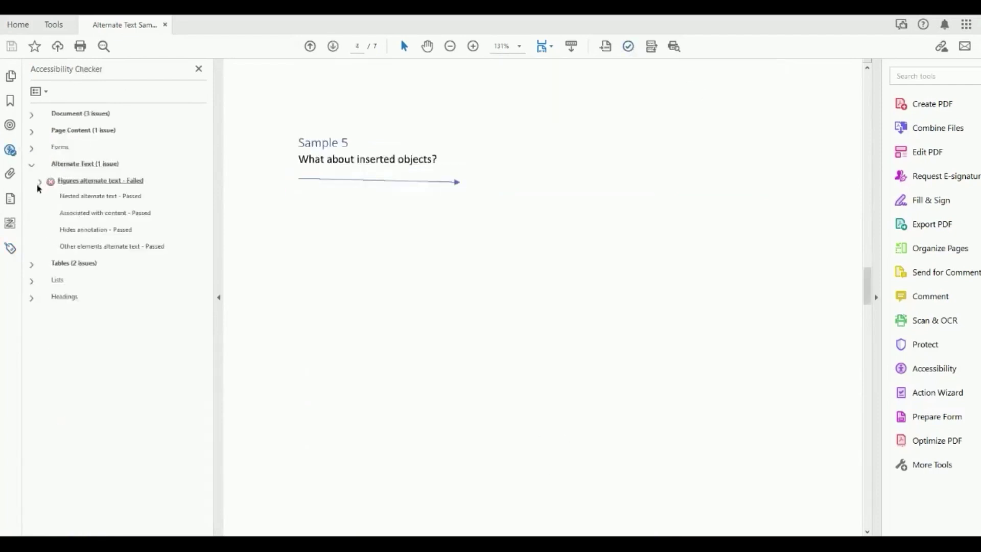
pyautogui.click(39, 181)
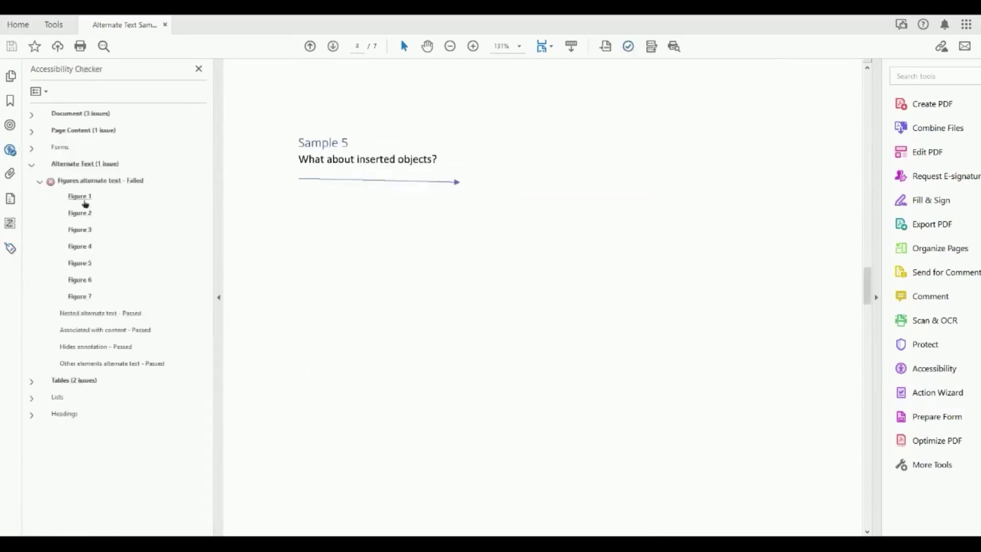
pyautogui.click(80, 196)
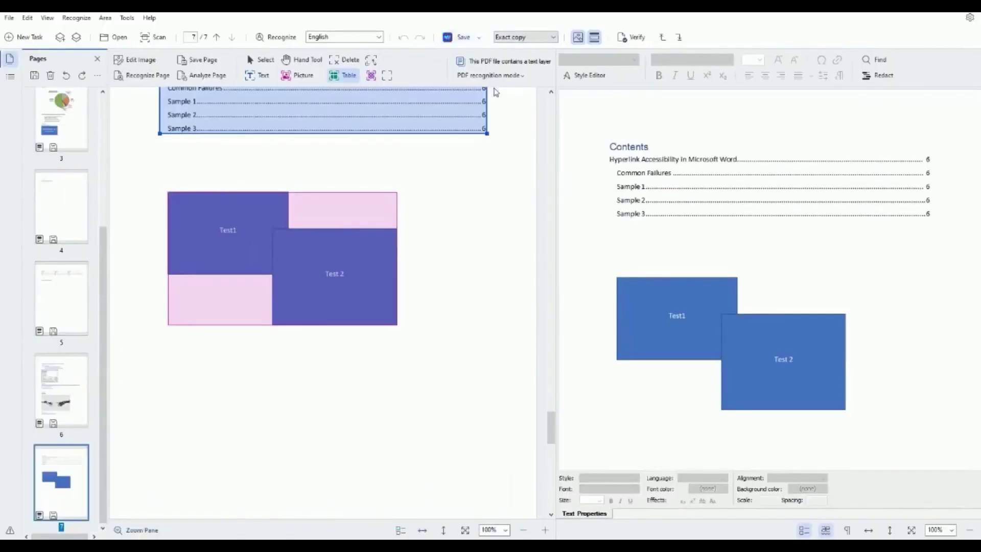
# Switch the toolbar recognition mode from Exact copy to Editable copy
pyautogui.click(553, 38)
pyautogui.click(542, 60)
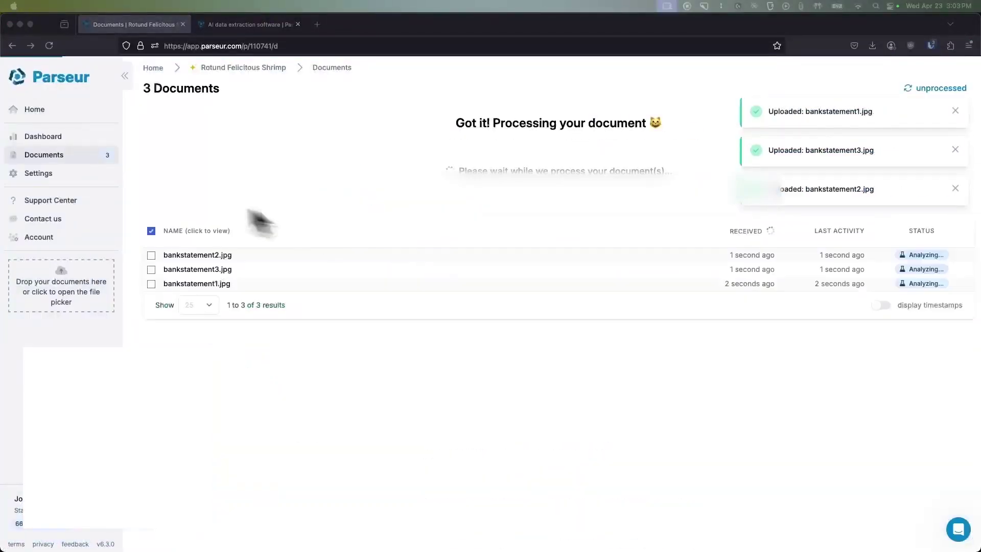
# Open bankstatement1.jpg and scroll through its extracted account details and transaction history
pyautogui.click(256, 284)
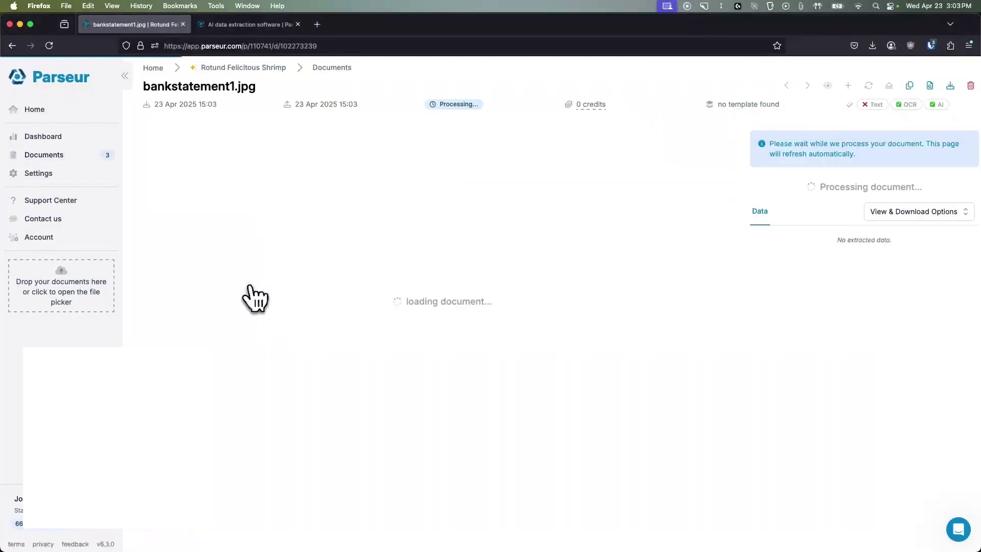
pyautogui.scroll(-3, 414, 209)
pyautogui.scroll(-5, 409, 290)
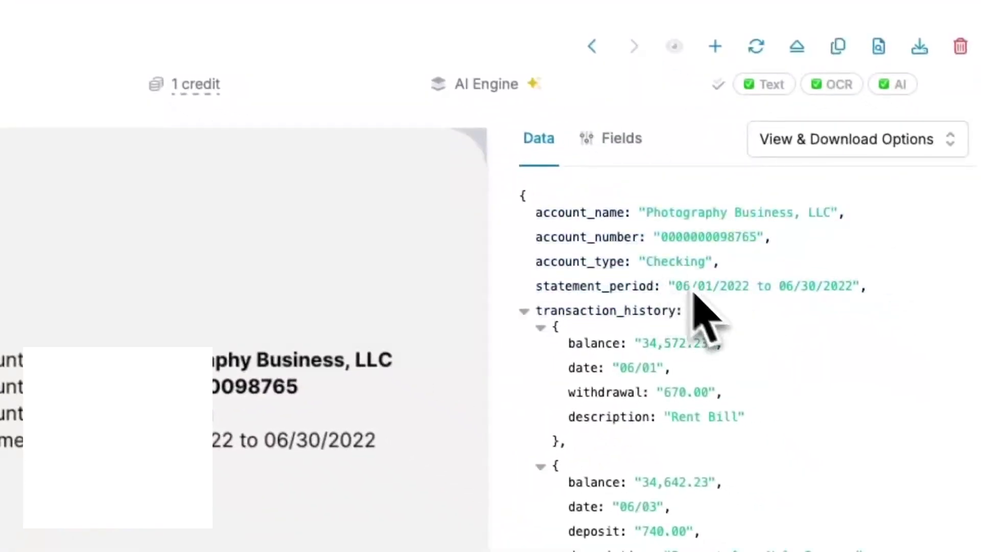
pyautogui.scroll(-15, 588, 306)
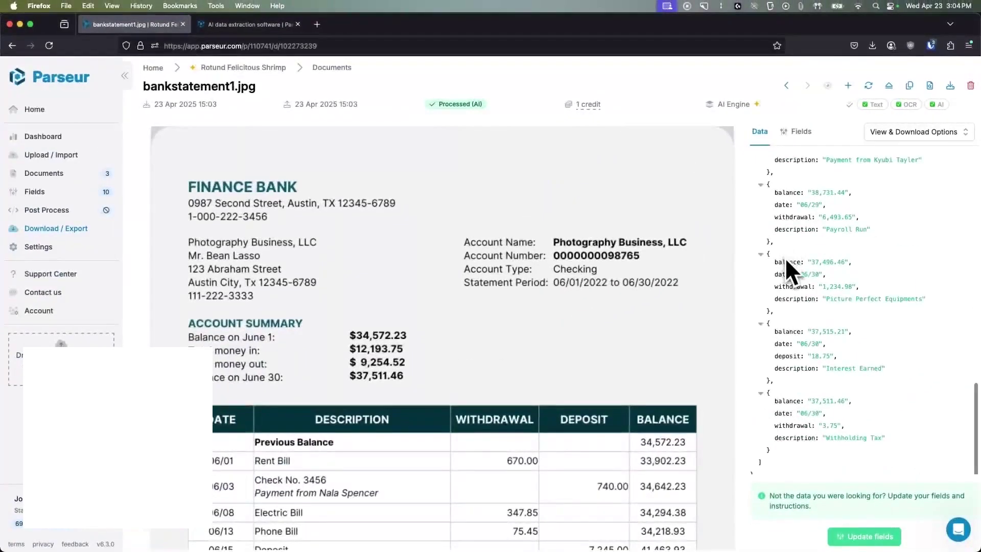
pyautogui.scroll(15, 786, 265)
# Review the definitions of the extracted fields on the Fields tab
pyautogui.click(801, 131)
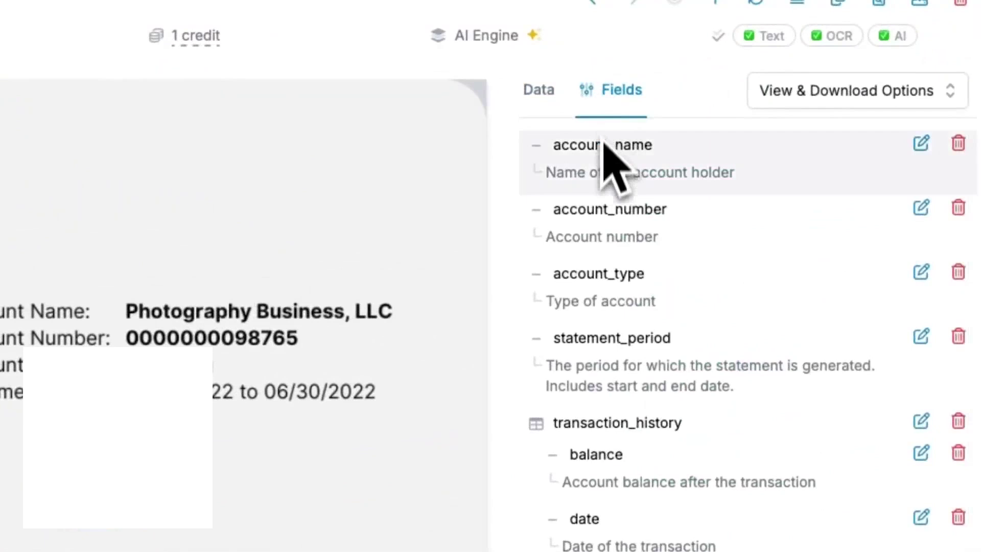
pyautogui.scroll(-3, 607, 214)
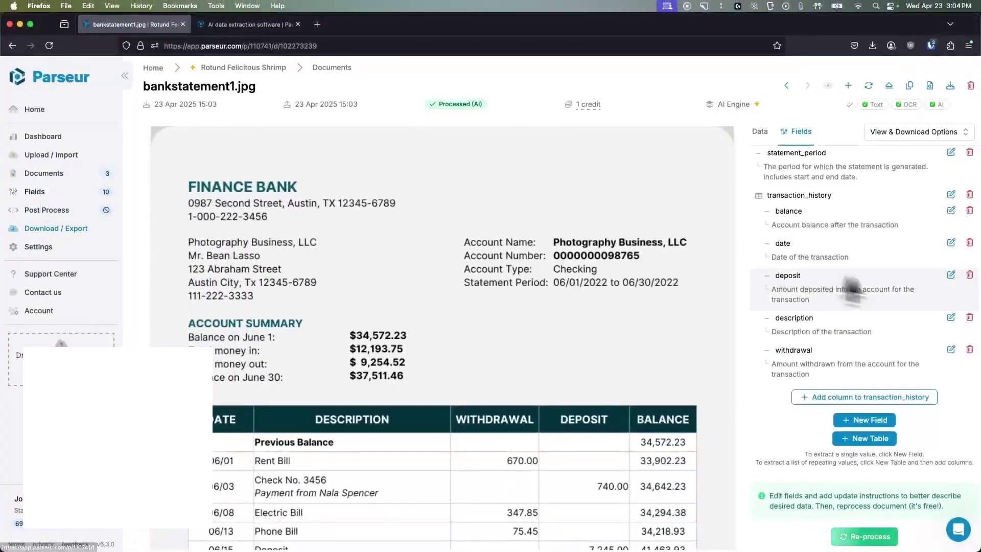
pyautogui.scroll(1, 861, 304)
pyautogui.scroll(4, 871, 313)
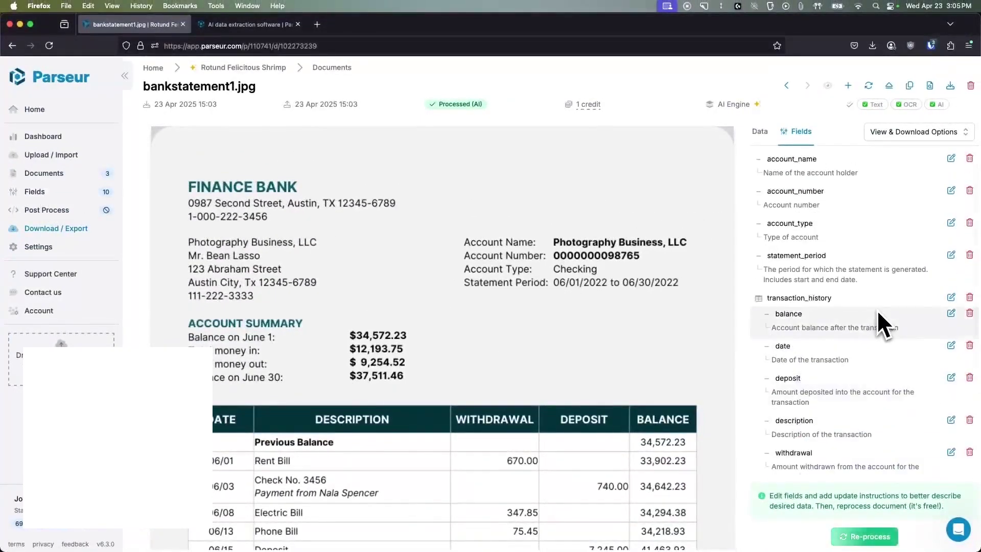
# Go back to the Data tab and scroll through bankstatement1.jpg's extracted values again
pyautogui.click(769, 135)
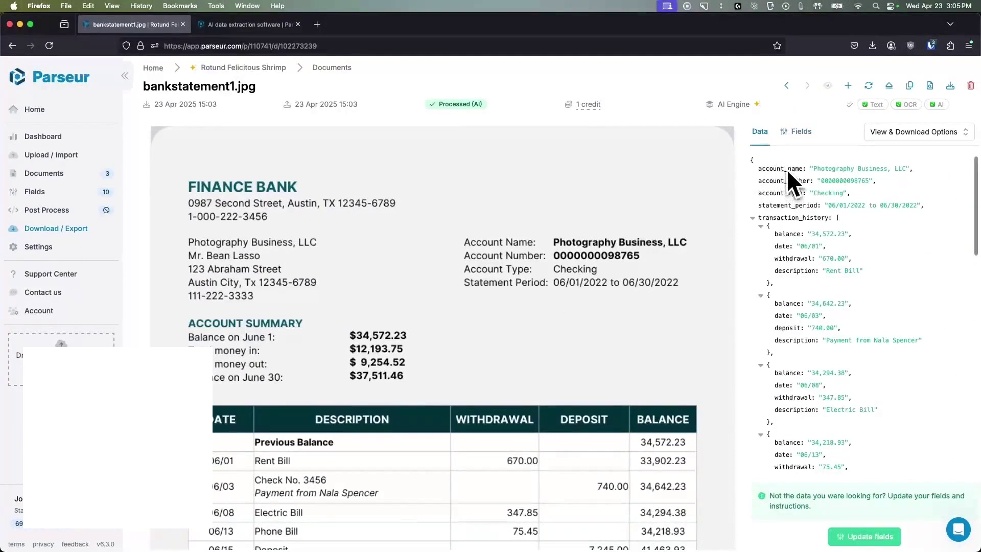
pyautogui.moveTo(809, 168); pyautogui.dragTo(824, 205)
pyautogui.scroll(-4, 423, 284)
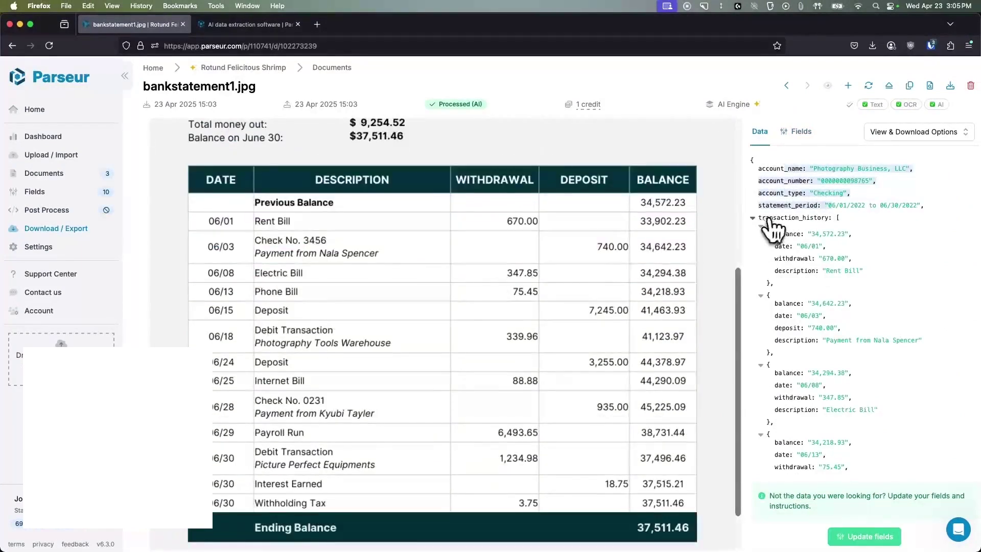
pyautogui.scroll(-2, 321, 229)
pyautogui.scroll(-5, 897, 320)
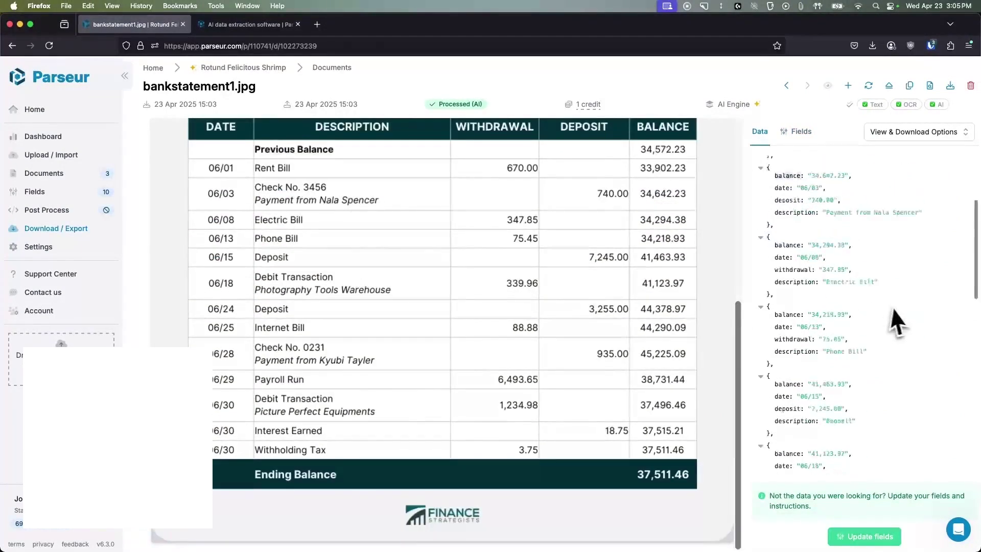
pyautogui.scroll(5, 896, 320)
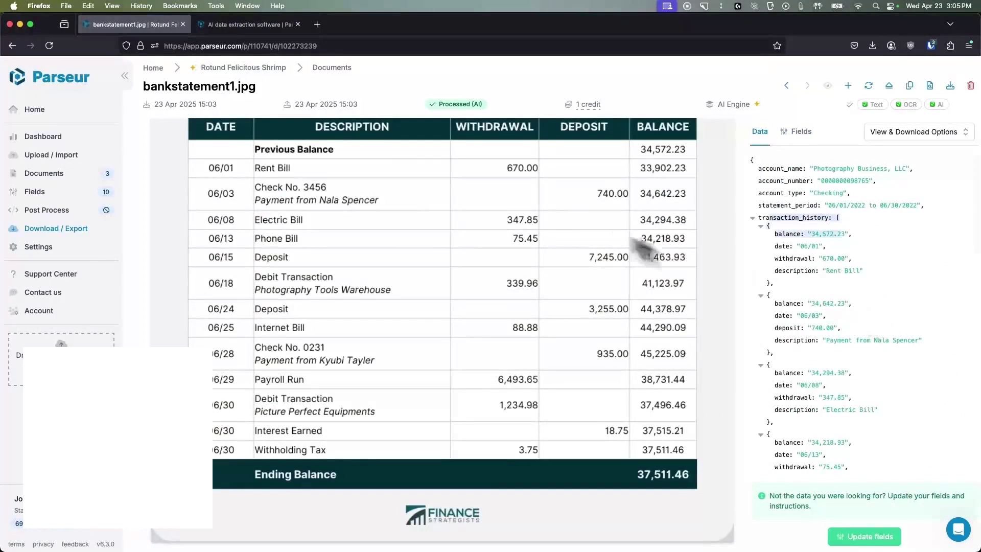
pyautogui.scroll(6, 560, 225)
# View bankstatement3.jpg and highlight its extracted account_name and account_number lines
pyautogui.click(786, 85)
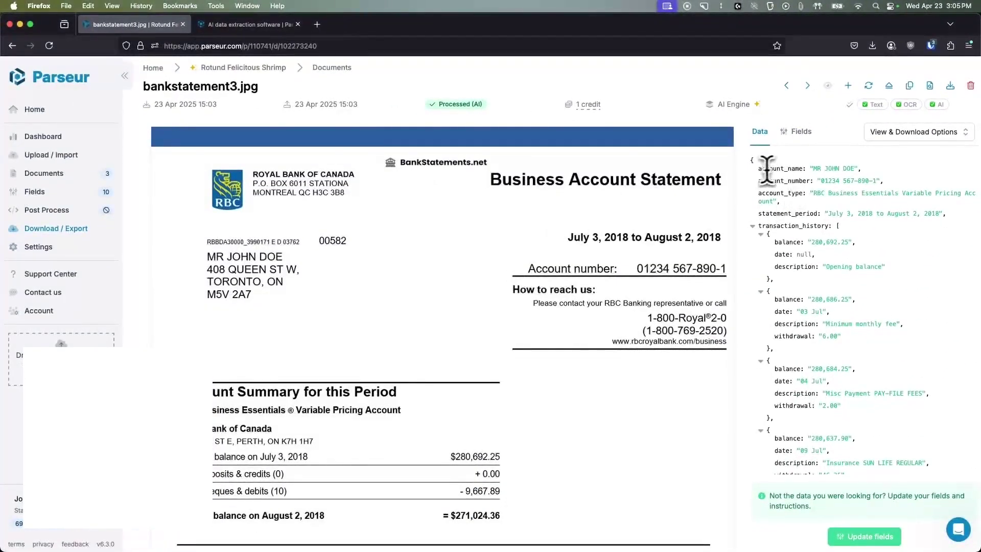
pyautogui.moveTo(766, 169); pyautogui.dragTo(868, 188)
pyautogui.moveTo(937, 233); pyautogui.dragTo(945, 215)
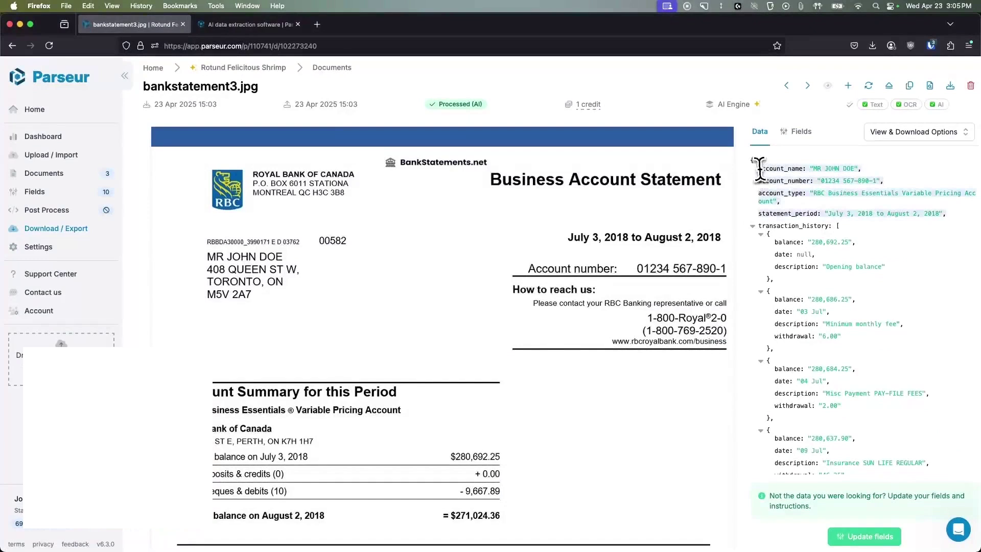
pyautogui.scroll(-6, 562, 306)
pyautogui.scroll(-1, 799, 304)
pyautogui.scroll(-1, 800, 304)
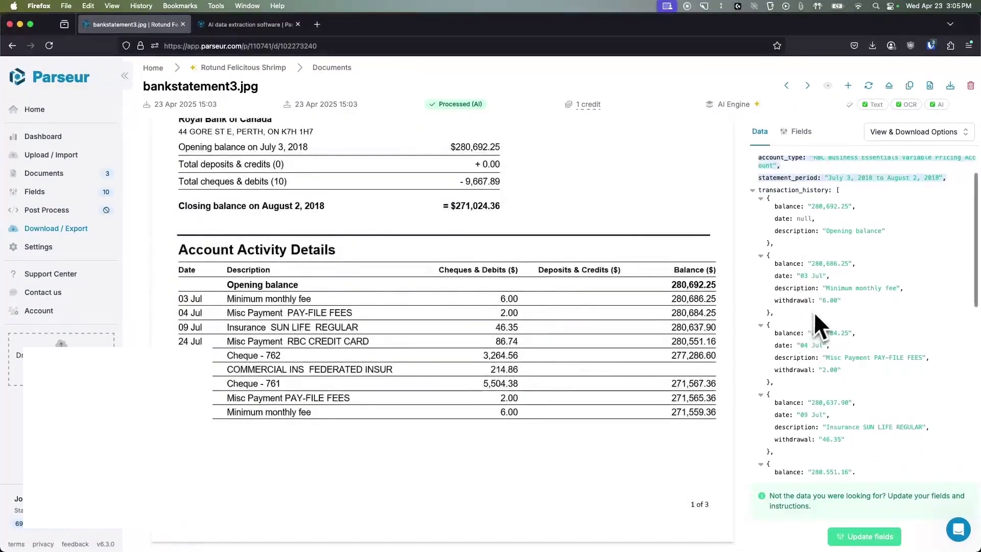
# Compare bankstatement2.jpg's data, then return to bankstatement3.jpg and select its account_number value
pyautogui.click(786, 85)
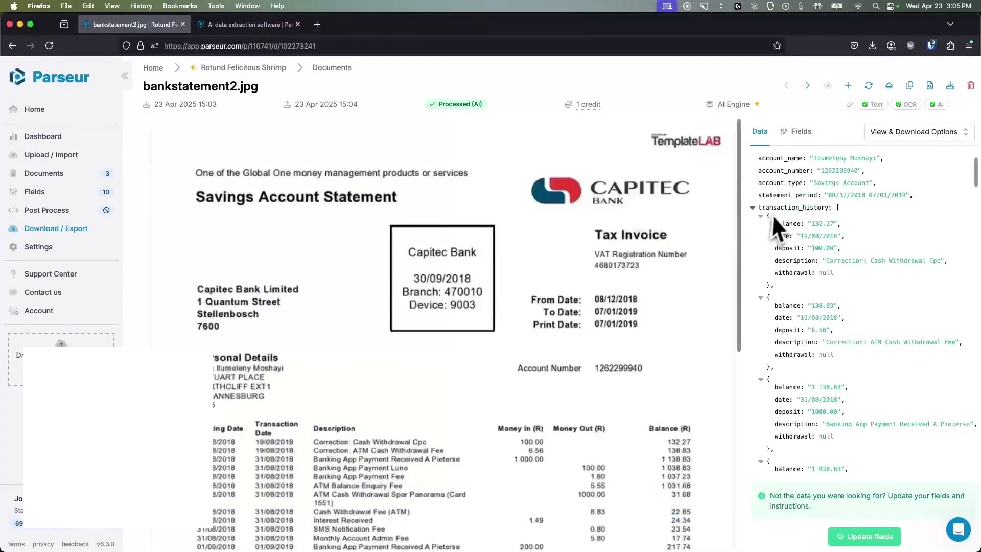
pyautogui.scroll(1, 796, 194)
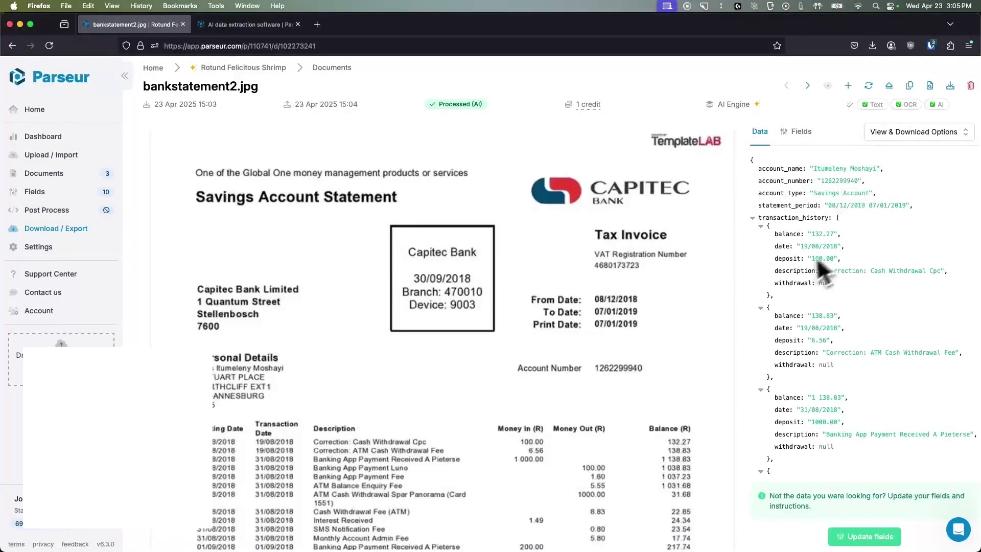
pyautogui.scroll(-2, 524, 350)
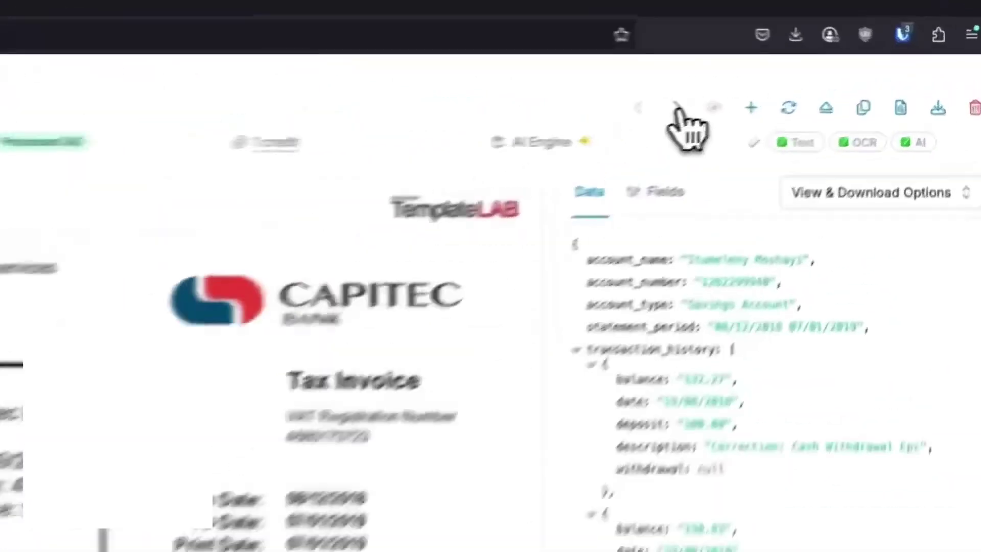
pyautogui.click(807, 86)
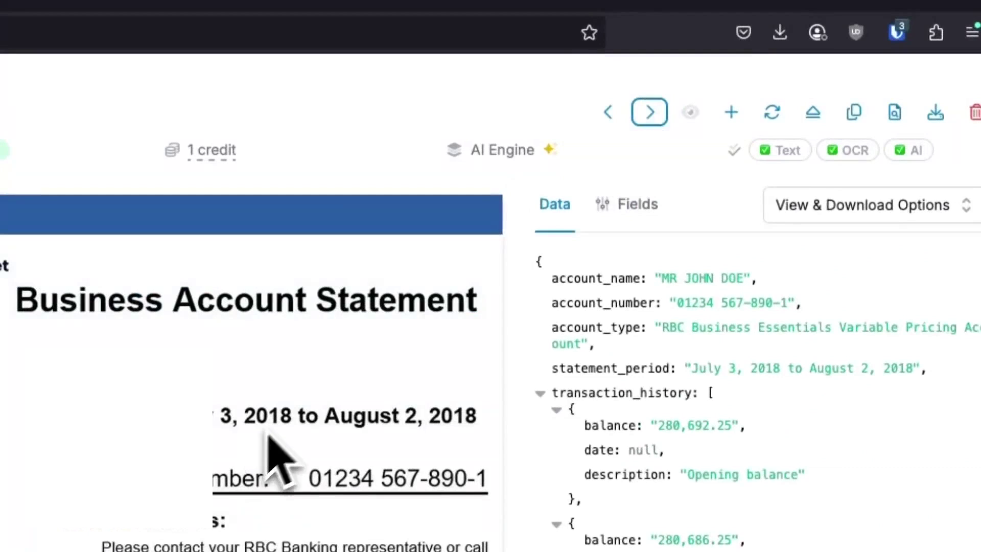
pyautogui.moveTo(664, 302); pyautogui.dragTo(794, 302)
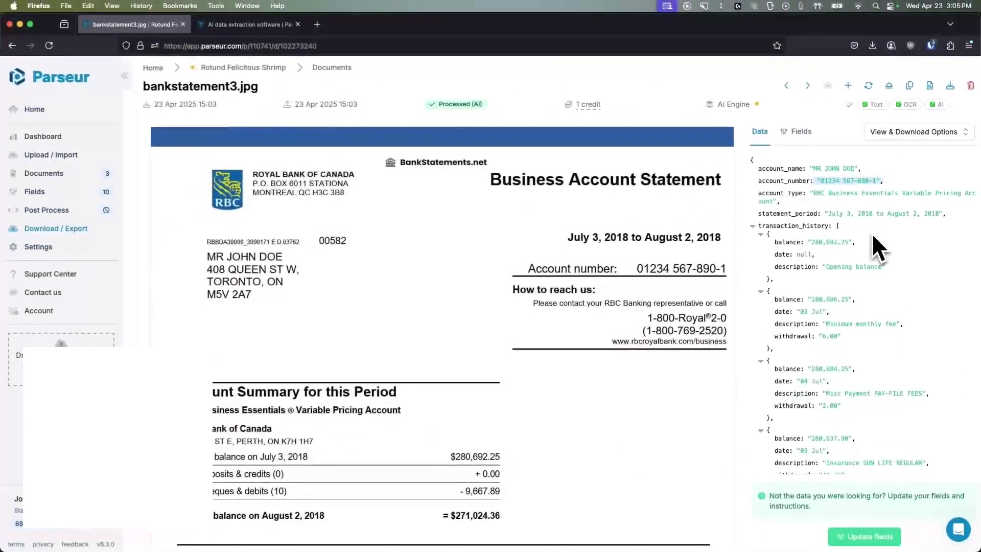
# Save the no-hyphens instruction on the account_number field and check the extracted JSON data
pyautogui.click(799, 134)
pyautogui.click(948, 191)
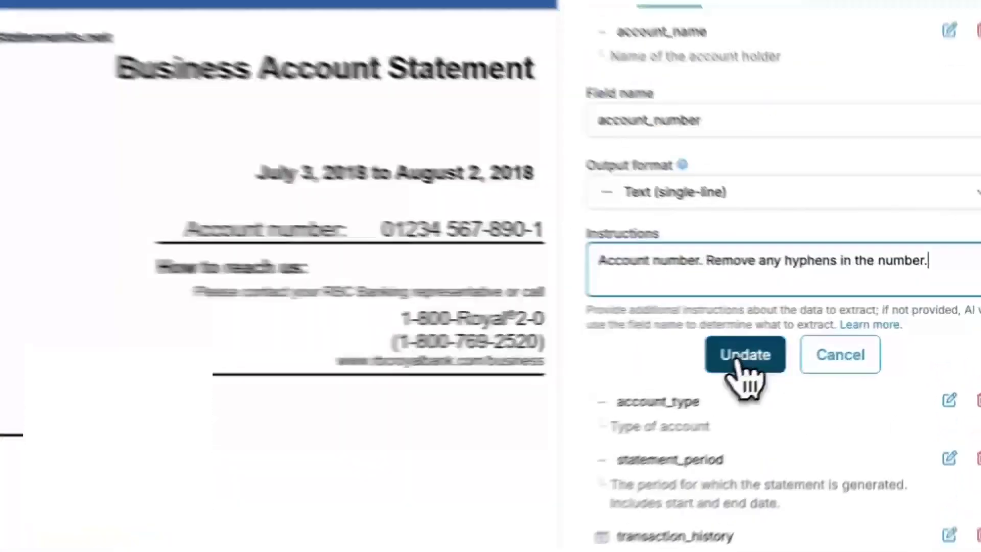
pyautogui.click(837, 338)
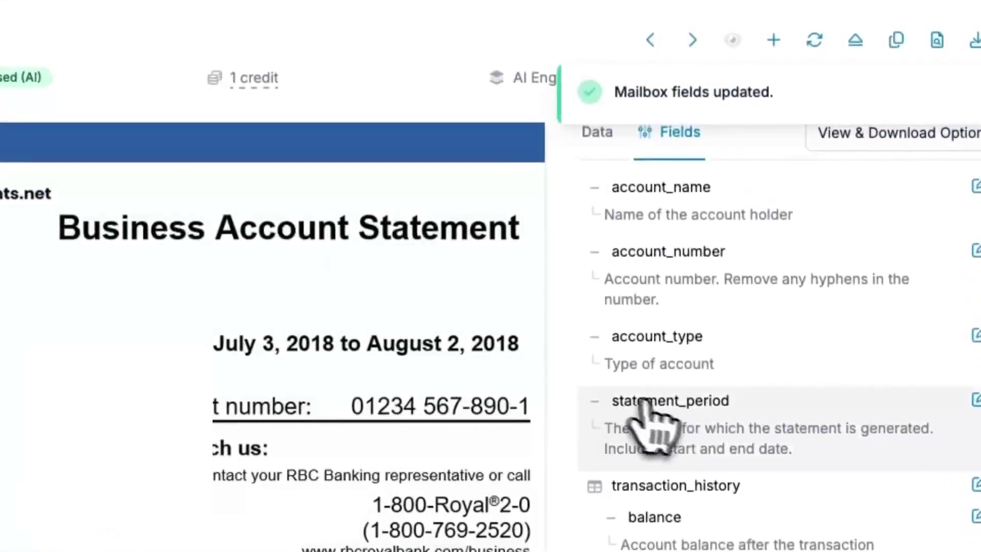
pyautogui.click(594, 134)
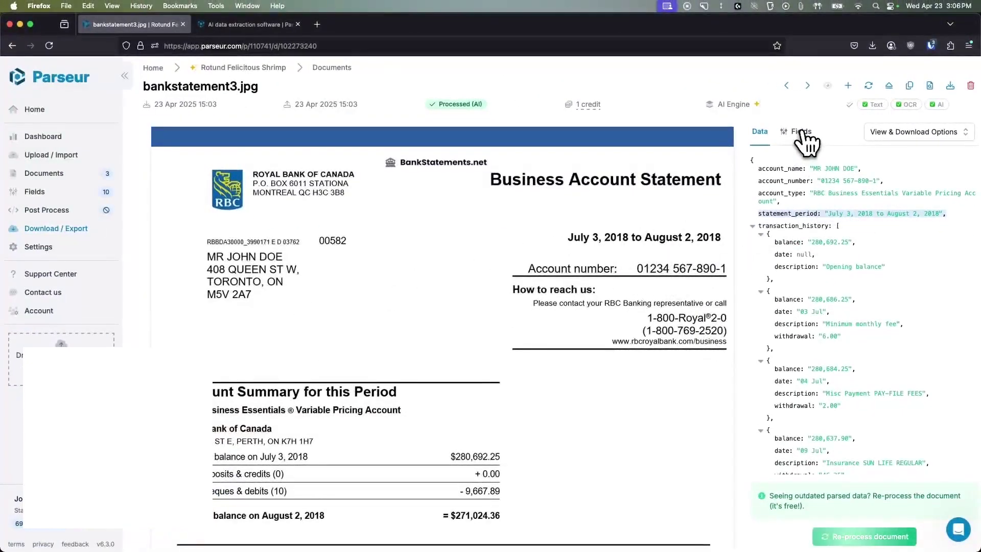
# Delete the statement_period field from the field list
pyautogui.click(802, 135)
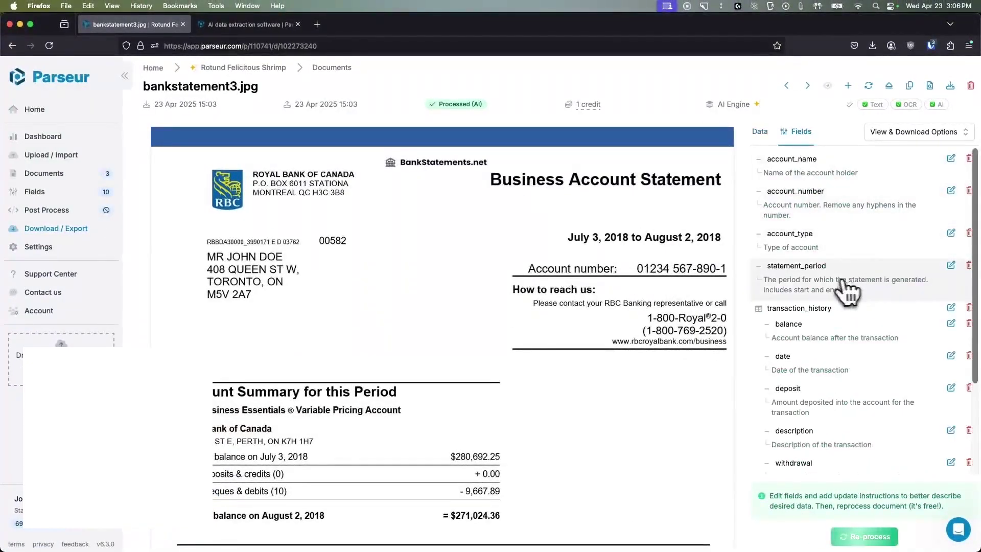
pyautogui.click(968, 264)
pyautogui.click(580, 344)
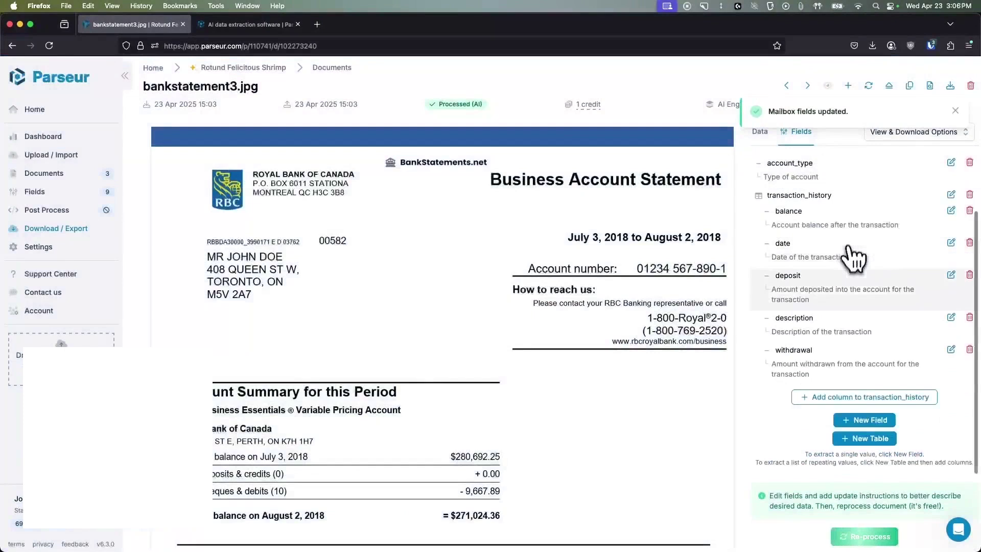
# Create a new field named date_from with Date output format
pyautogui.click(860, 421)
pyautogui.write('da')
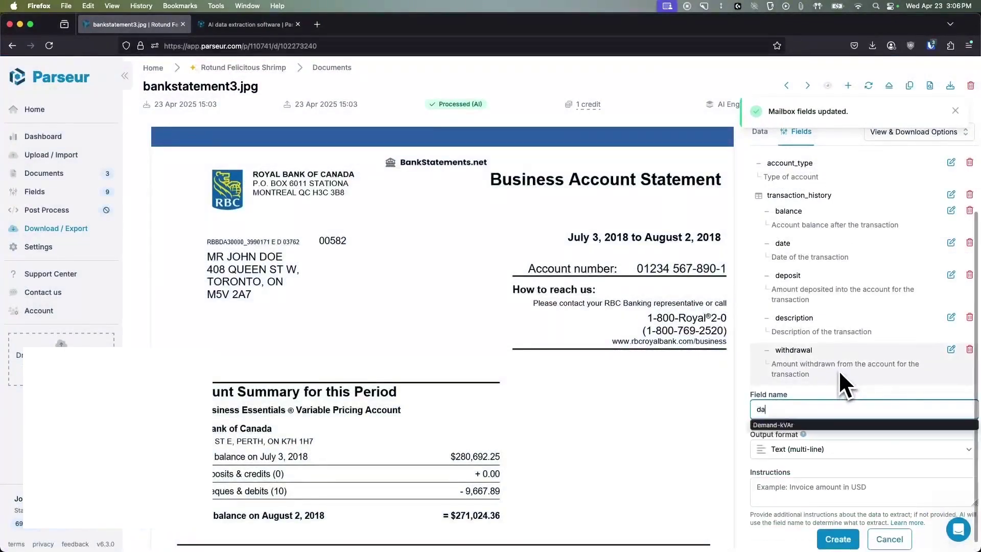
pyautogui.write('te_from')
pyautogui.click(808, 449)
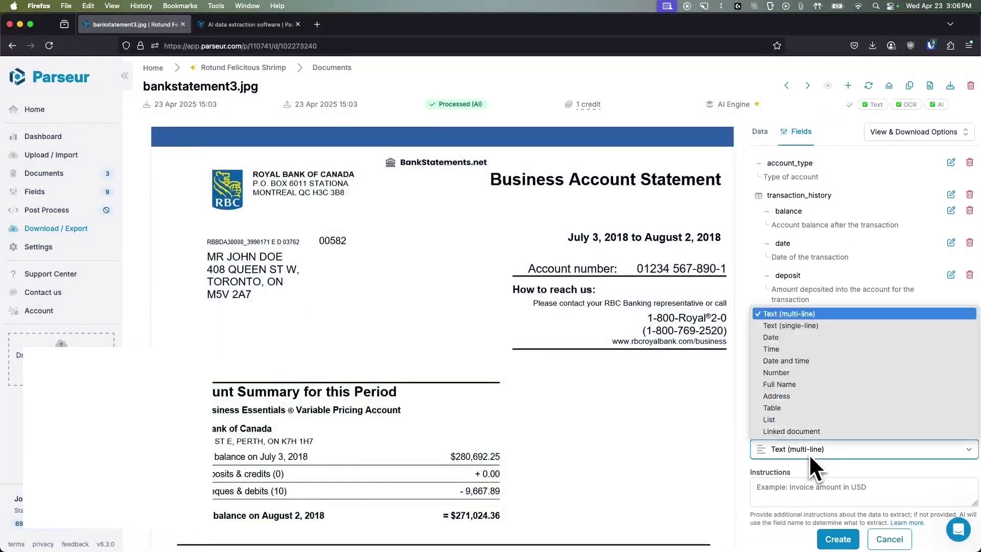
pyautogui.click(771, 338)
pyautogui.click(837, 539)
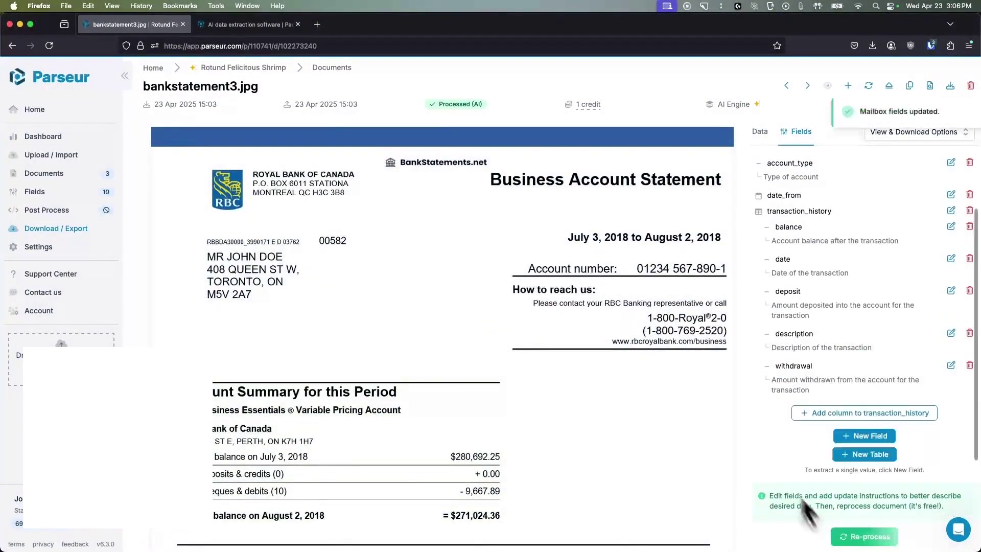
# Add a second field named date_to with Date output format
pyautogui.click(853, 434)
pyautogui.write('date_to')
pyautogui.click(825, 465)
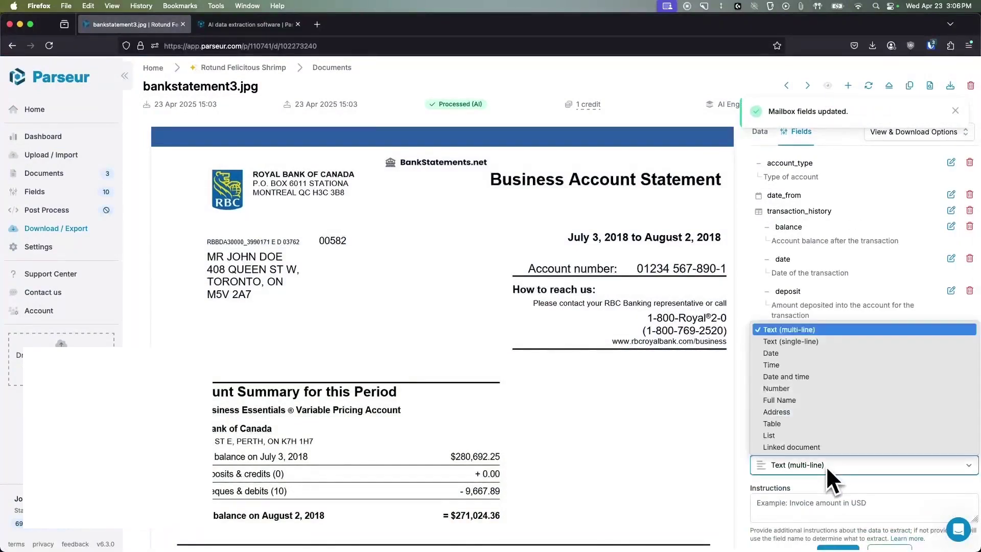
pyautogui.click(793, 355)
pyautogui.scroll(-1, 812, 464)
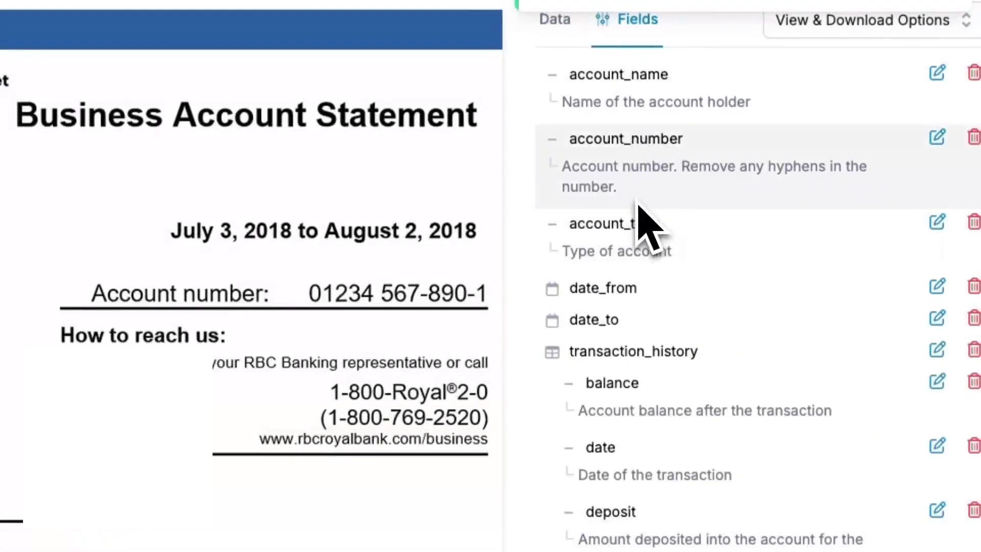
# Clear the highlighted account_number instruction text and review the new date_from and date_to fields
pyautogui.moveTo(633, 197); pyautogui.dragTo(574, 171)
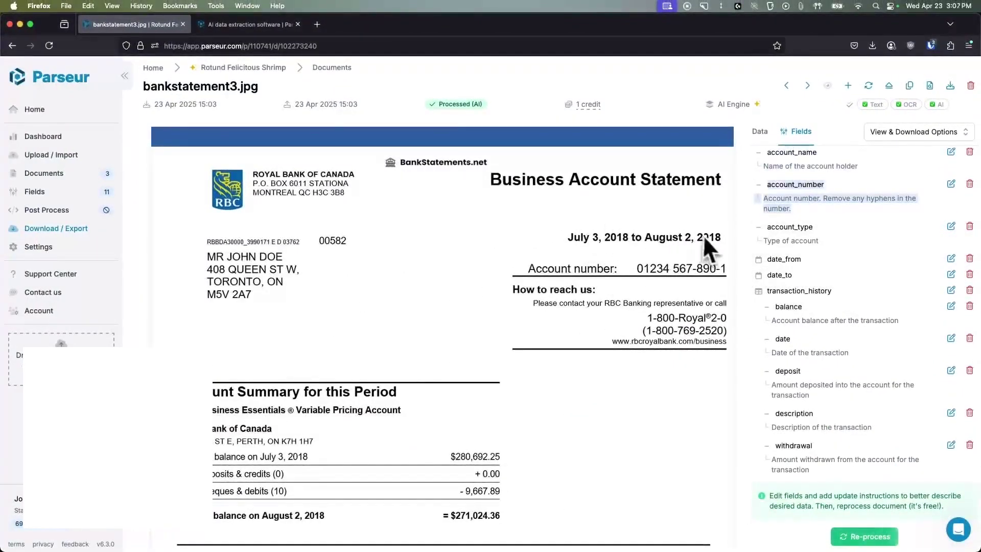
pyautogui.click(804, 211)
pyautogui.scroll(-3, 803, 210)
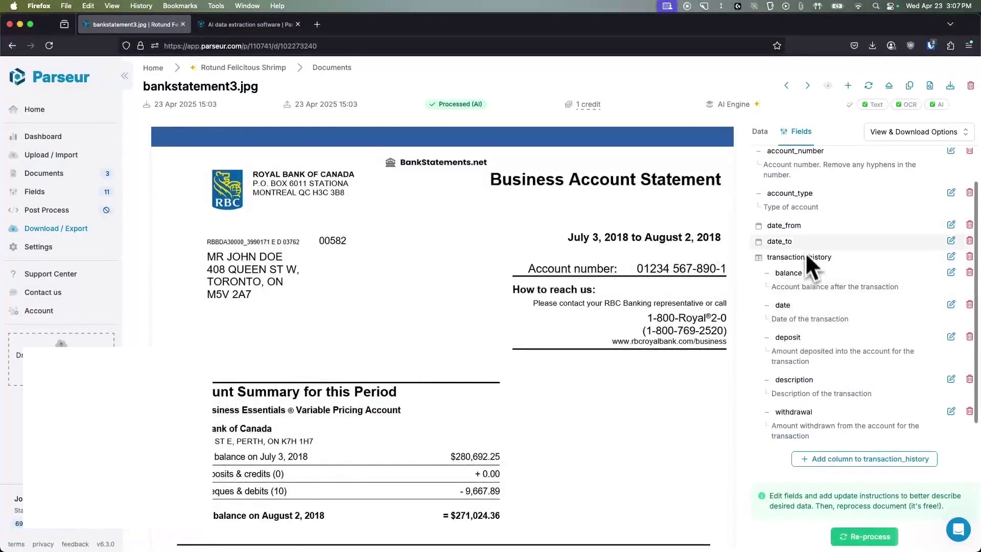
pyautogui.moveTo(763, 226); pyautogui.dragTo(770, 237)
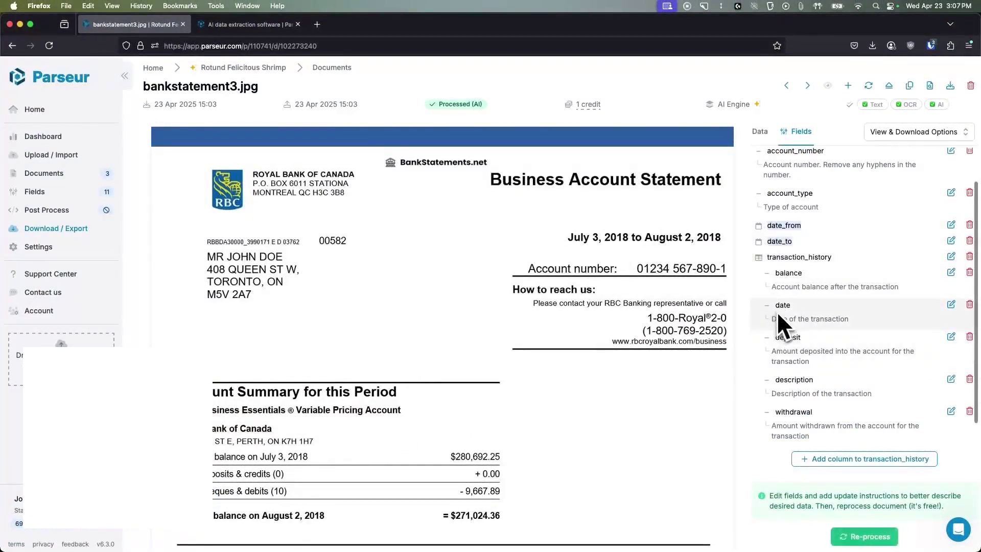
pyautogui.scroll(-6, 522, 343)
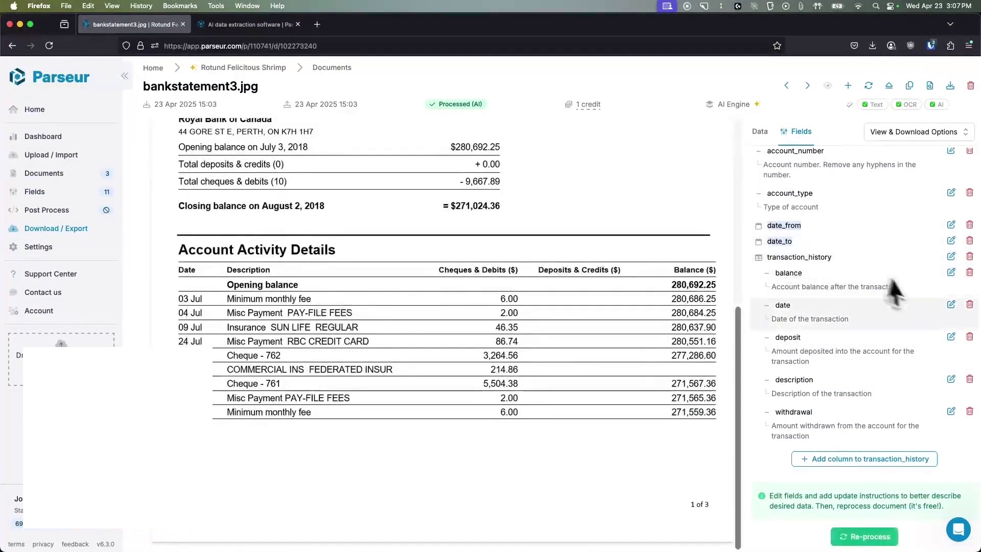
# Set transaction_history's date column output format to Date and update it
pyautogui.click(951, 304)
pyautogui.click(793, 363)
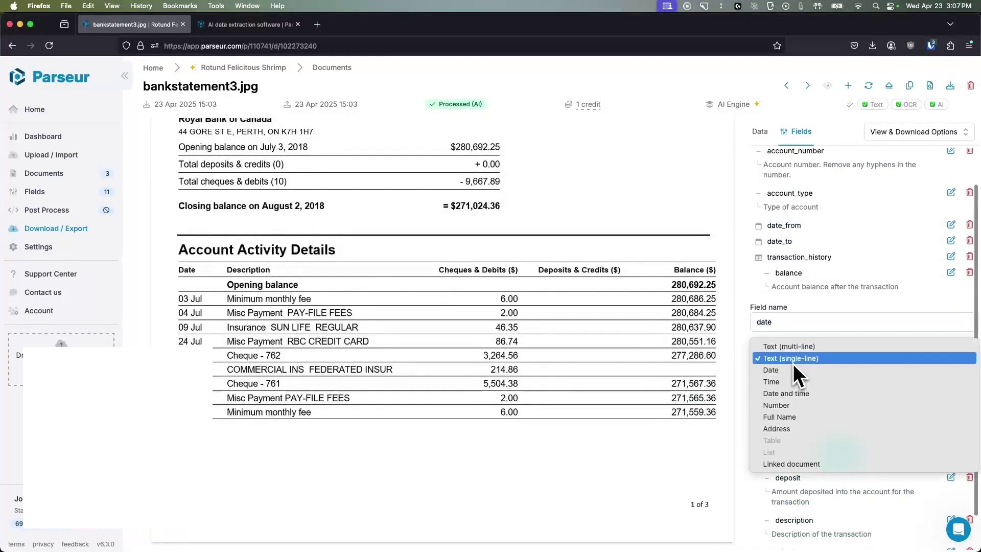
pyautogui.click(793, 369)
pyautogui.click(836, 456)
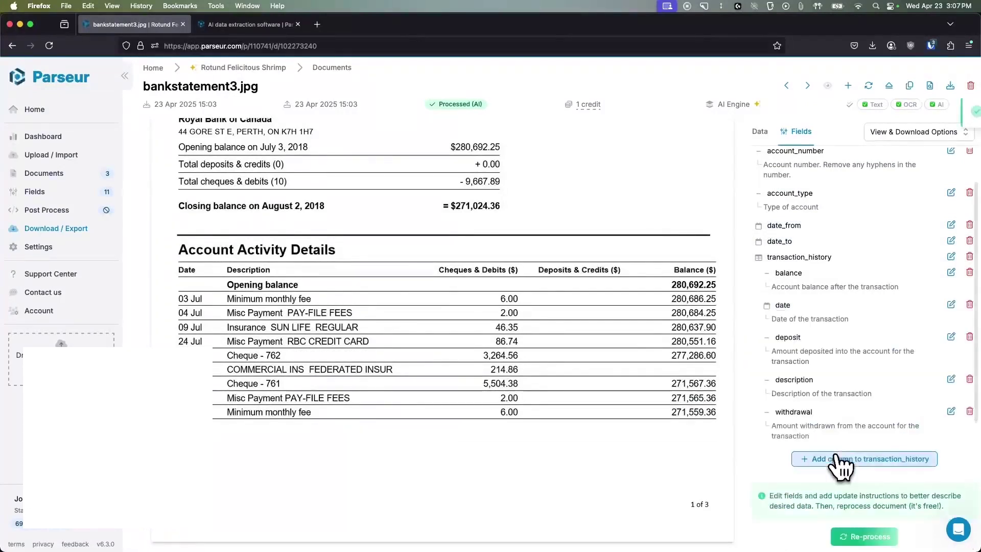
# Review the deposit column's format options and save it with its format unchanged
pyautogui.click(951, 337)
pyautogui.click(773, 397)
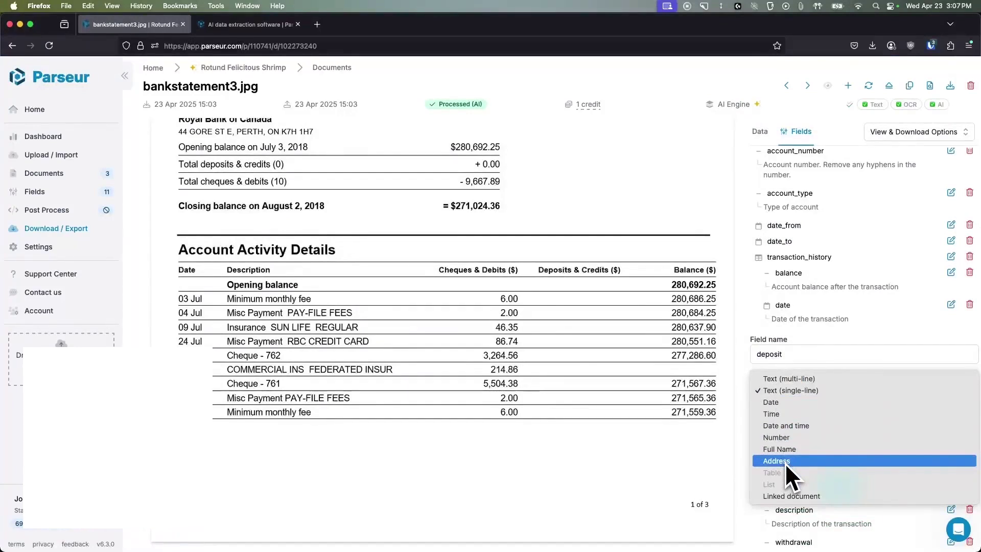
pyautogui.click(788, 343)
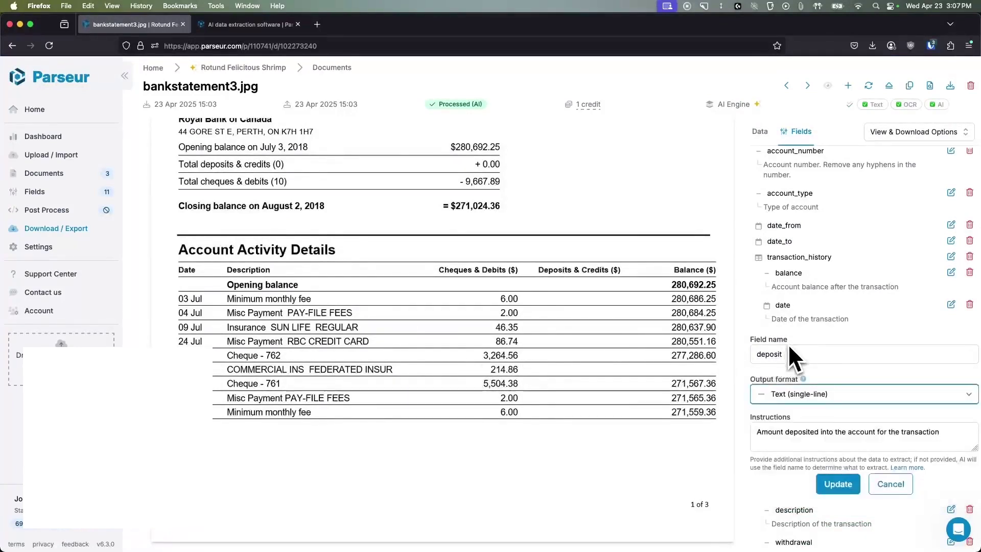
pyautogui.scroll(6, 613, 391)
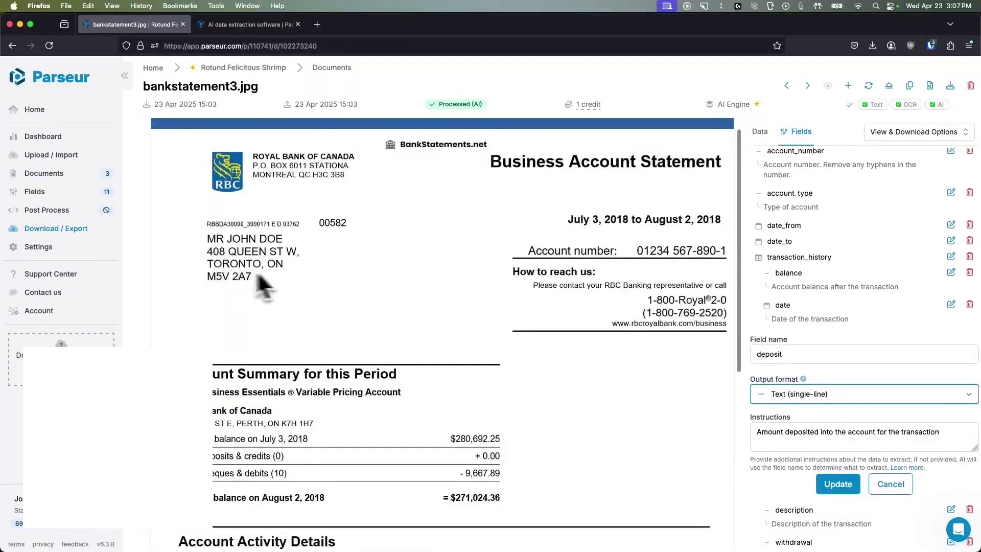
pyautogui.click(813, 396)
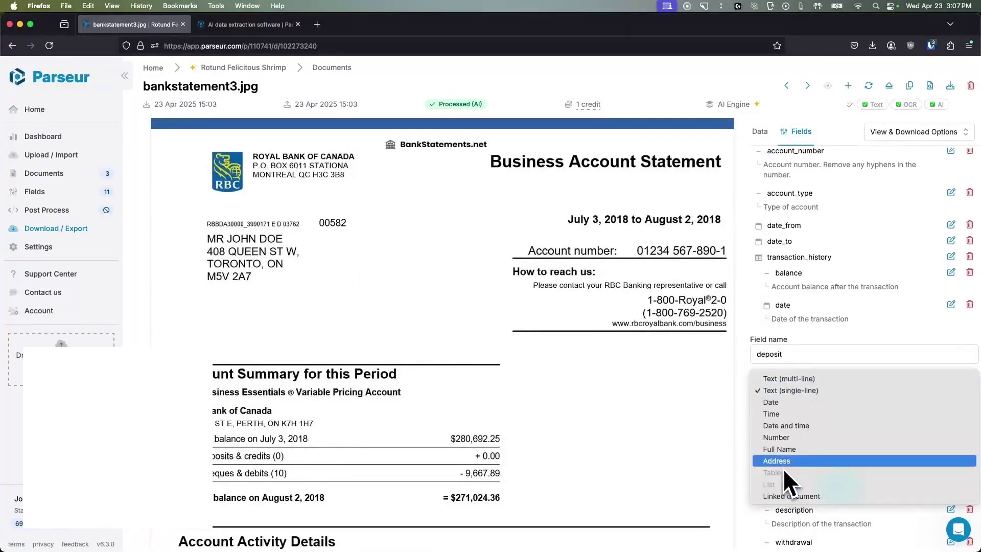
pyautogui.click(802, 333)
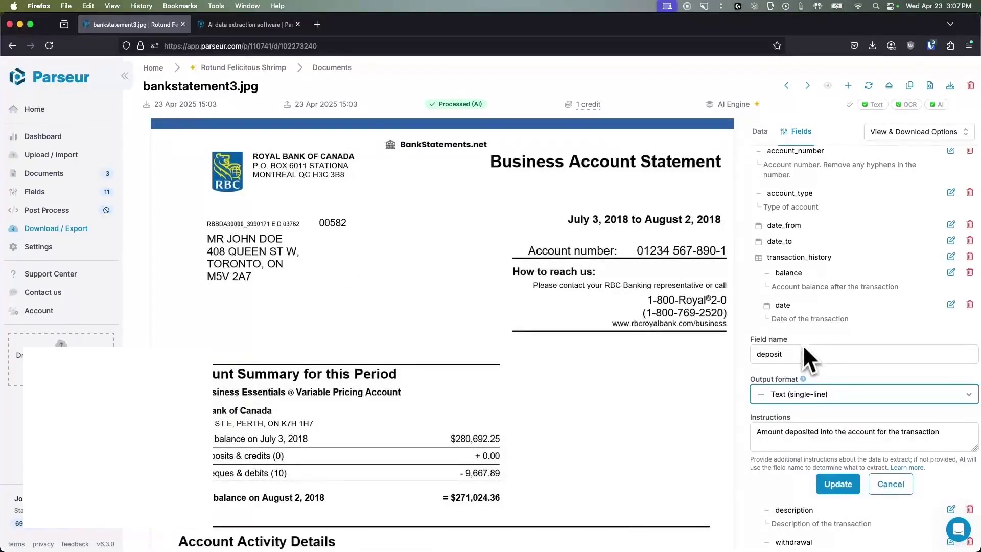
pyautogui.scroll(-1, 820, 337)
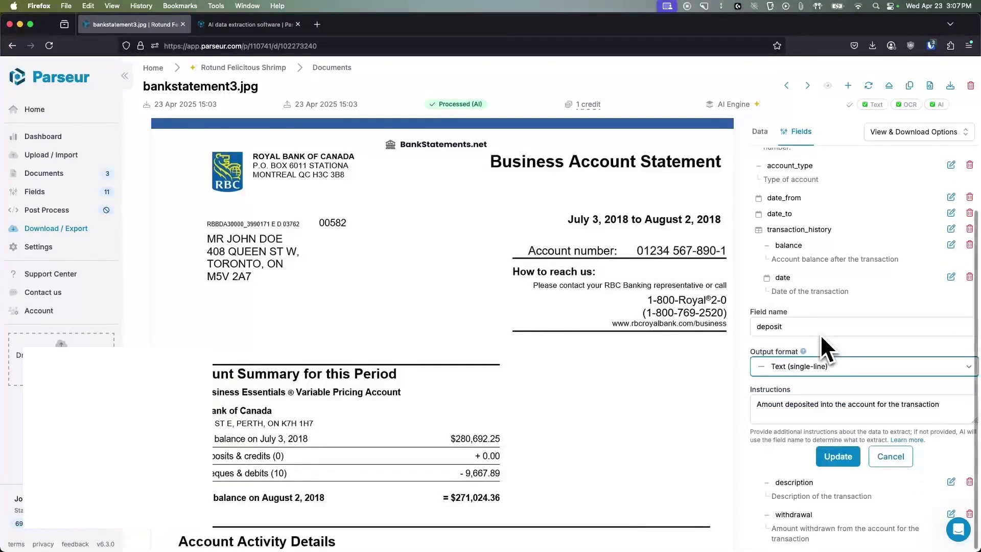
pyautogui.click(817, 367)
pyautogui.press('Escape')
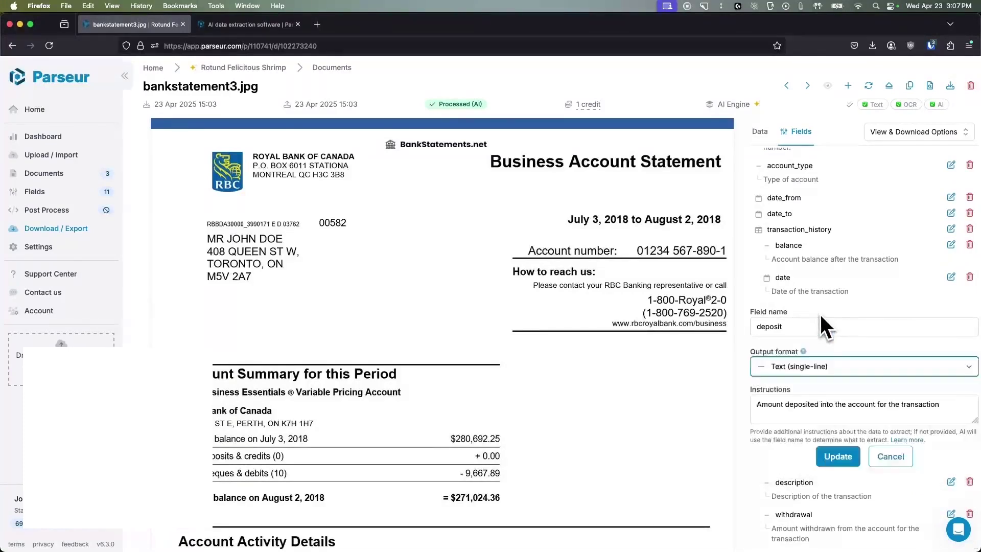
pyautogui.click(832, 449)
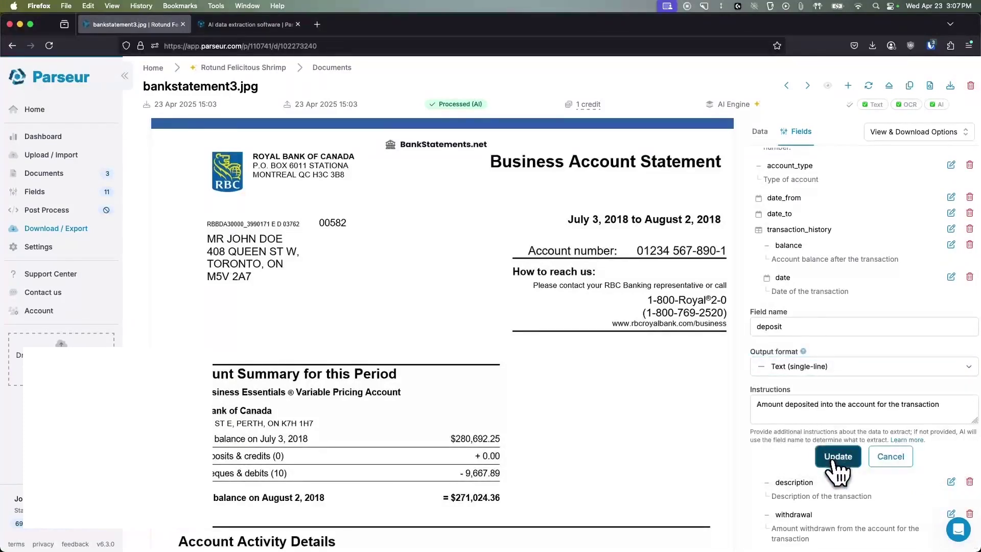
# Go to the Documents list and select all three bank statements
pyautogui.scroll(2, 799, 329)
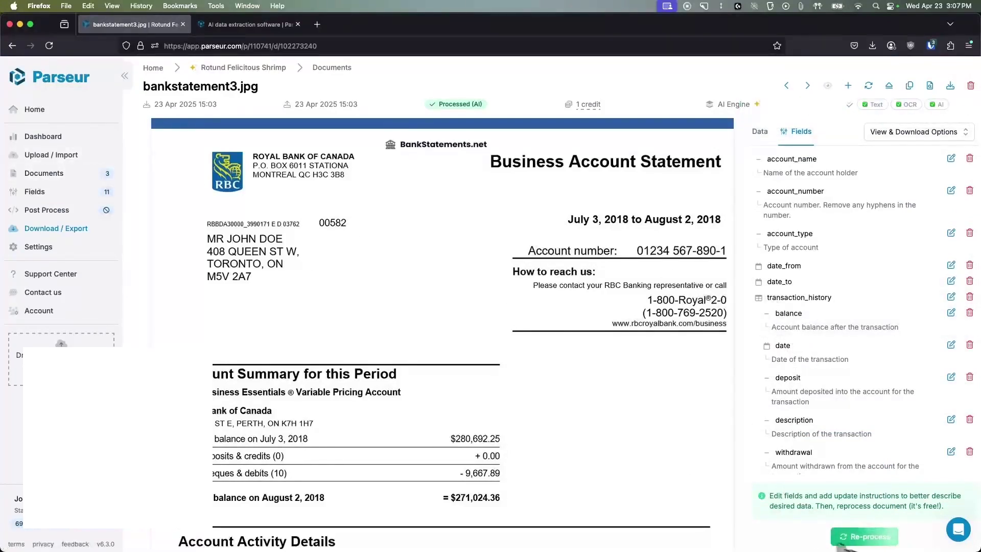
pyautogui.click(41, 173)
pyautogui.click(151, 204)
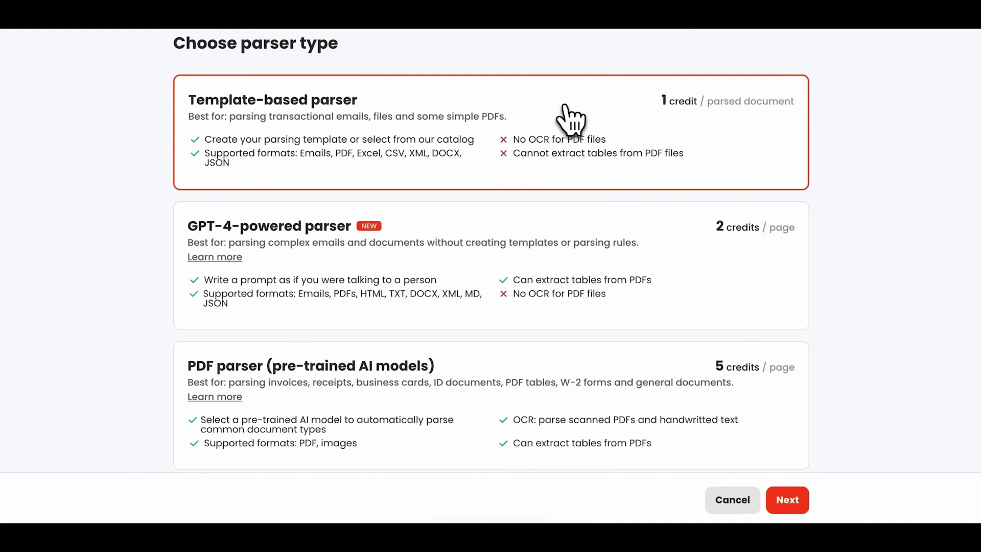
# Pick the GPT-4-powered parser instead of the pre-trained AI PDF parser, then go to the mailbox name field
pyautogui.scroll(-1, 546, 204)
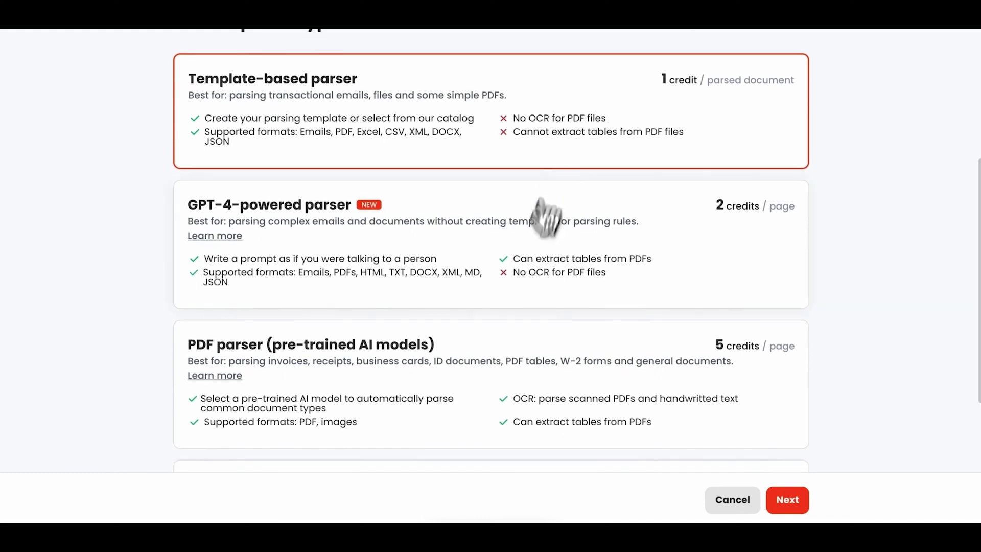
pyautogui.click(503, 364)
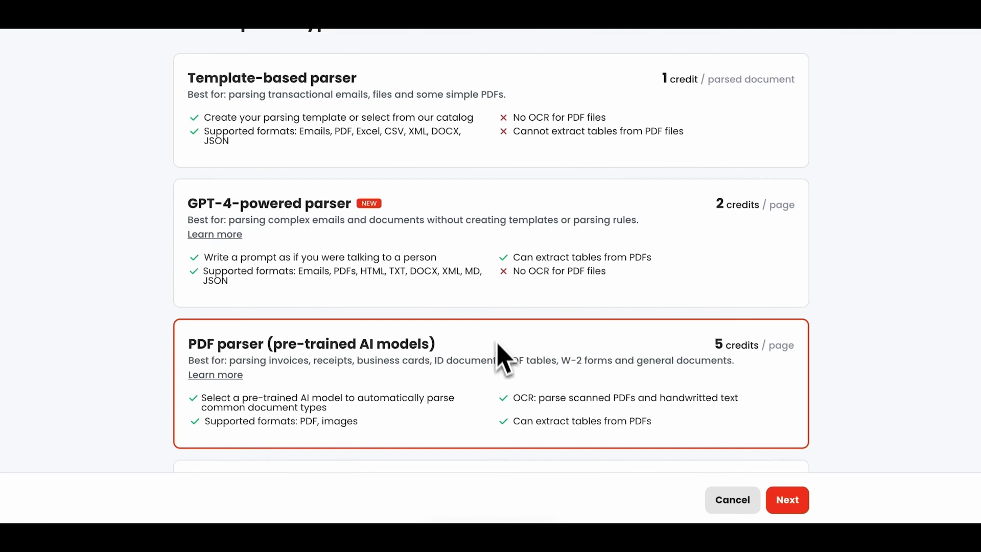
pyautogui.click(487, 240)
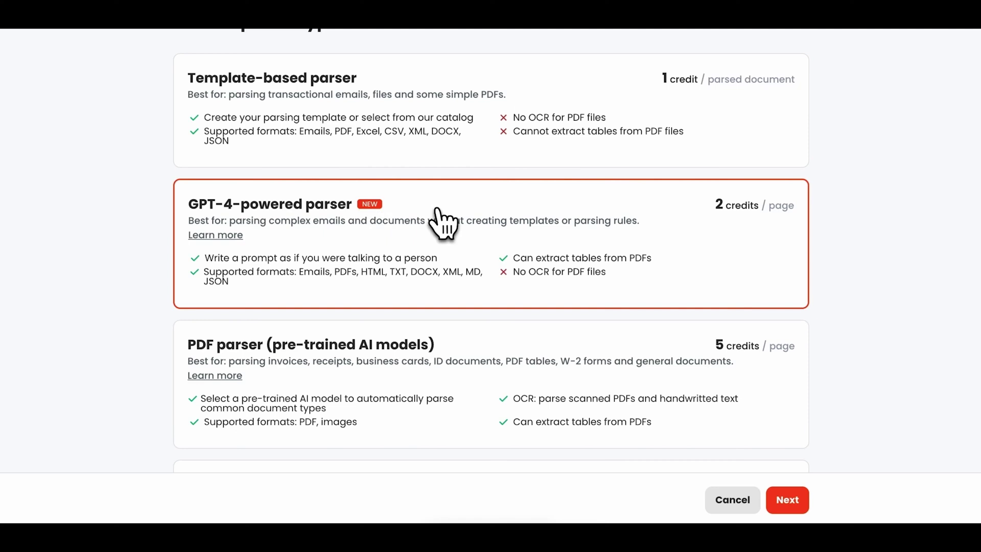
pyautogui.click(783, 503)
pyautogui.click(483, 335)
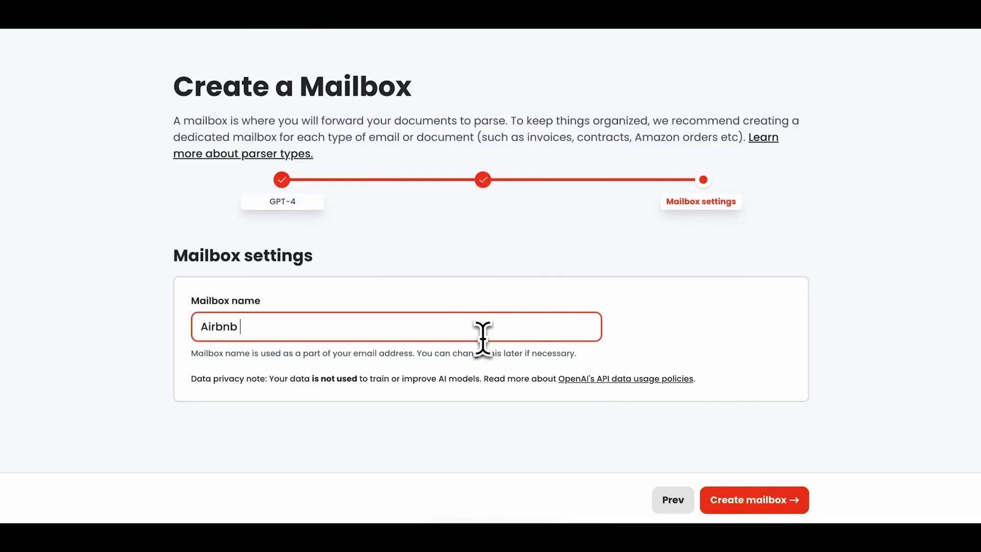
# Create the Airbnb mailbox, upload airbnb.eml to it, and begin a new extraction prompt
pyautogui.click(797, 506)
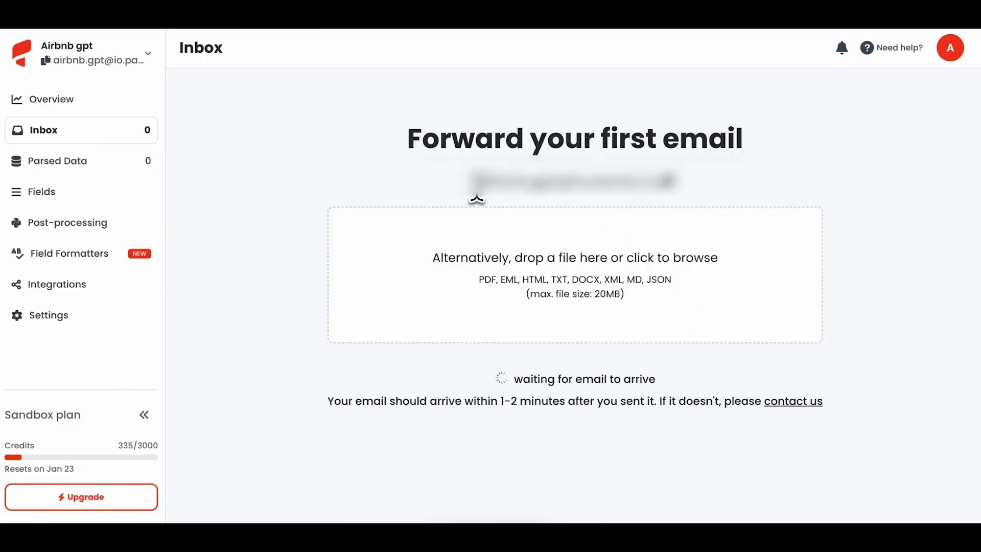
pyautogui.moveTo(476, 183); pyautogui.dragTo(645, 176)
pyautogui.click(750, 192)
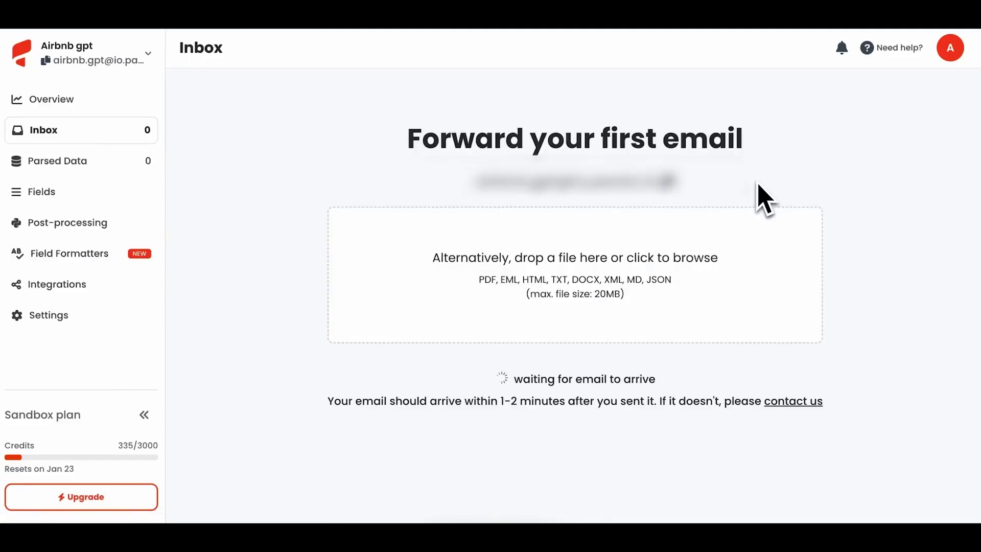
pyautogui.moveTo(398, 401); pyautogui.dragTo(601, 264)
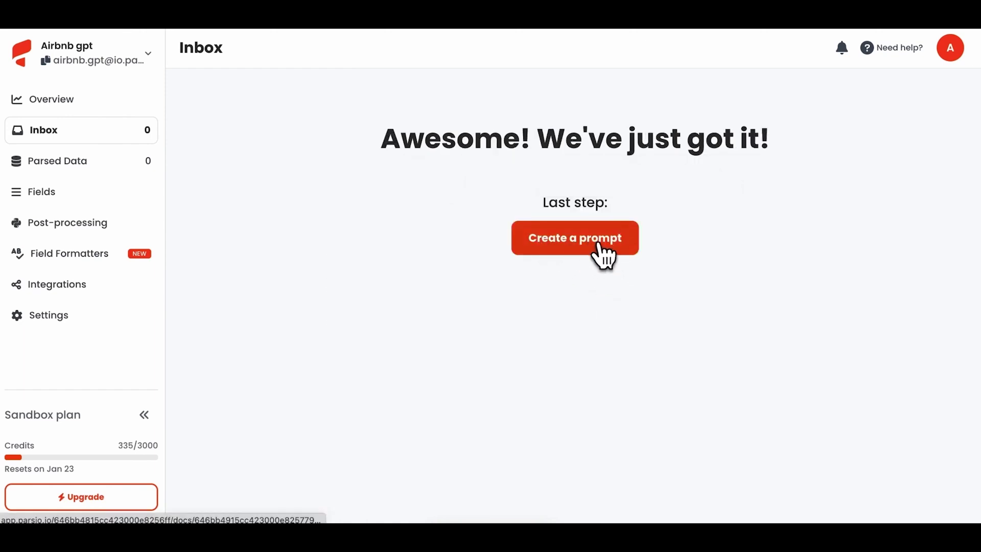
pyautogui.click(600, 250)
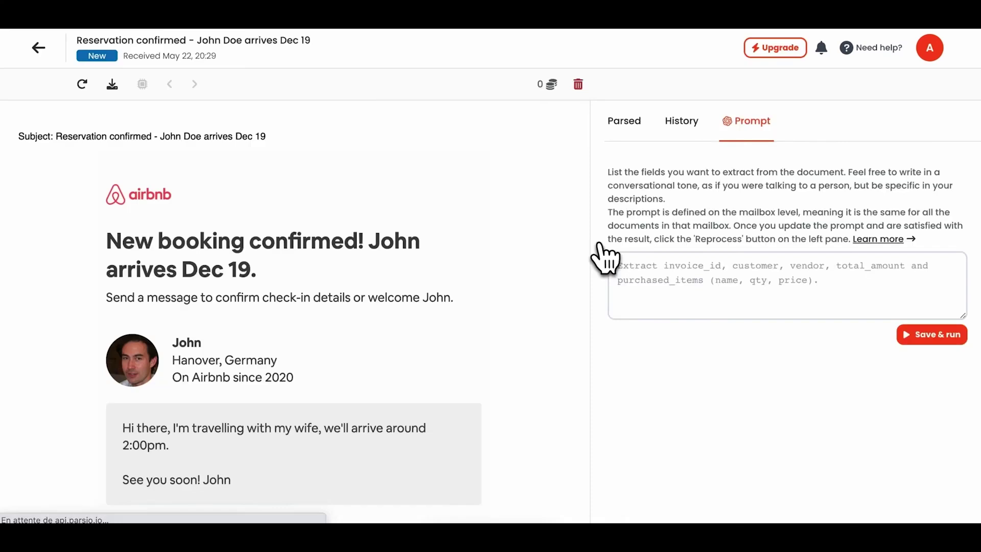
# Paste the nine-field list (guest_name through total) into the prompt, then save and run it
pyautogui.click(716, 283)
pyautogui.write('extract guest_name, guest_location, guest_comment, listing_name, checkin_date, checkout_date, guests_number, confirmation_code, total')
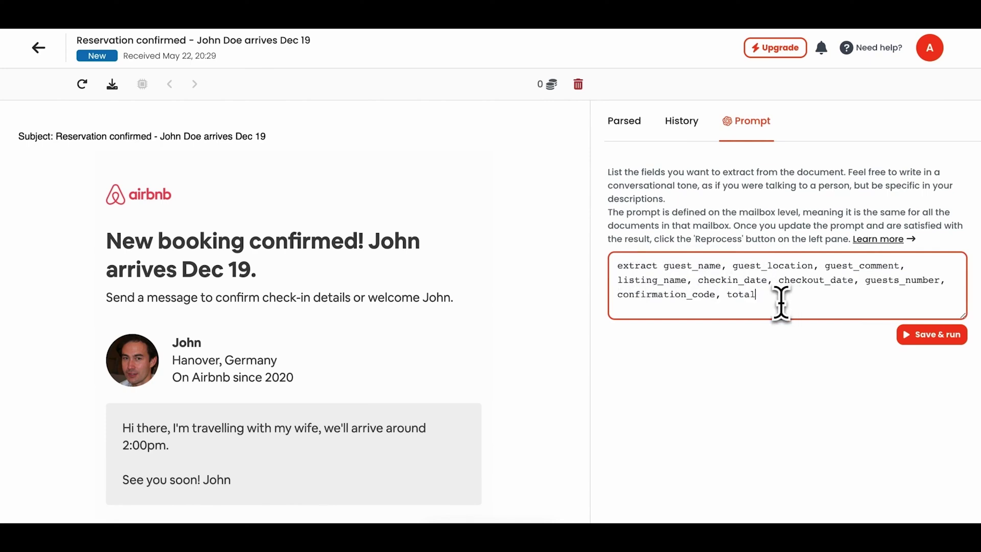
pyautogui.click(924, 338)
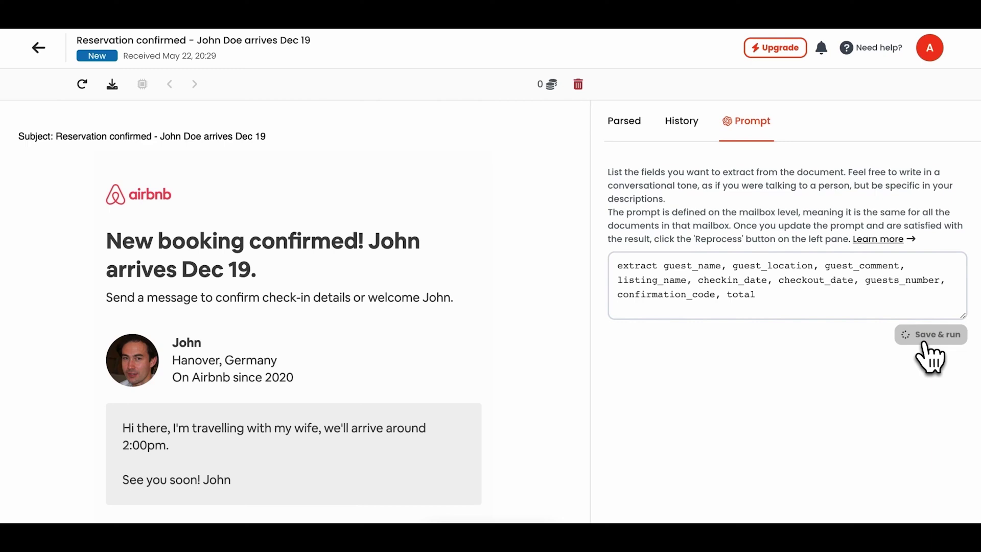
pyautogui.scroll(-3, 520, 348)
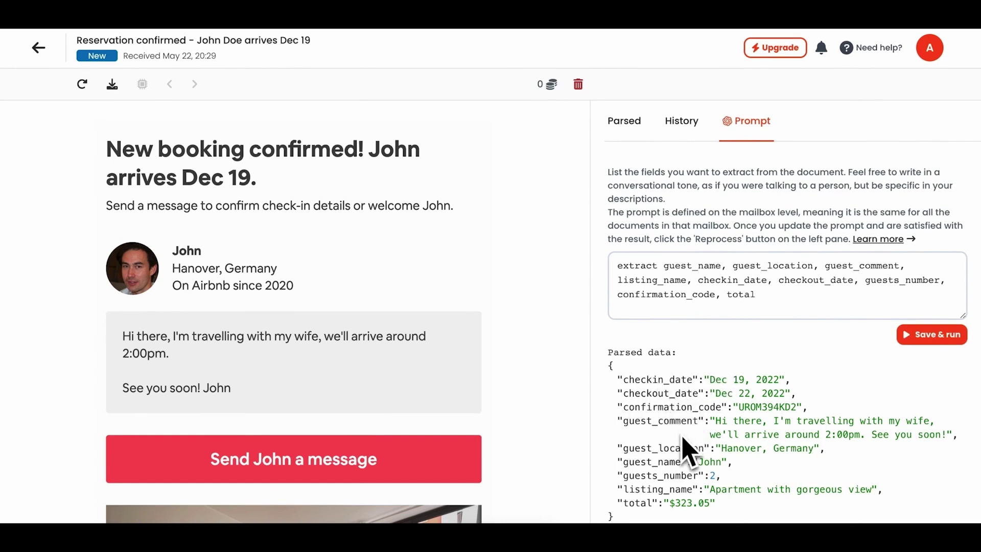
pyautogui.scroll(-1, 258, 220)
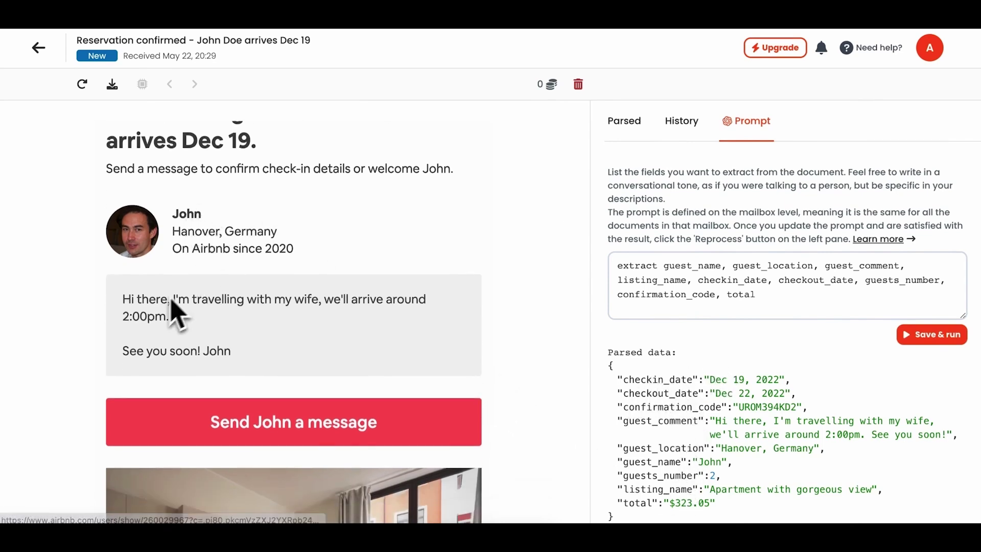
pyautogui.scroll(-8, 219, 350)
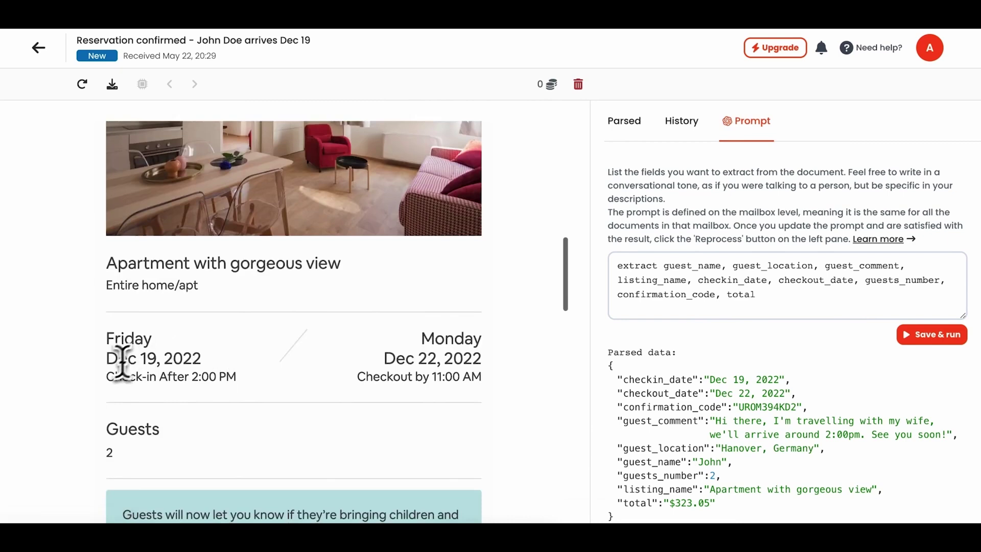
pyautogui.tripleClick(121, 361)
pyautogui.click(225, 383)
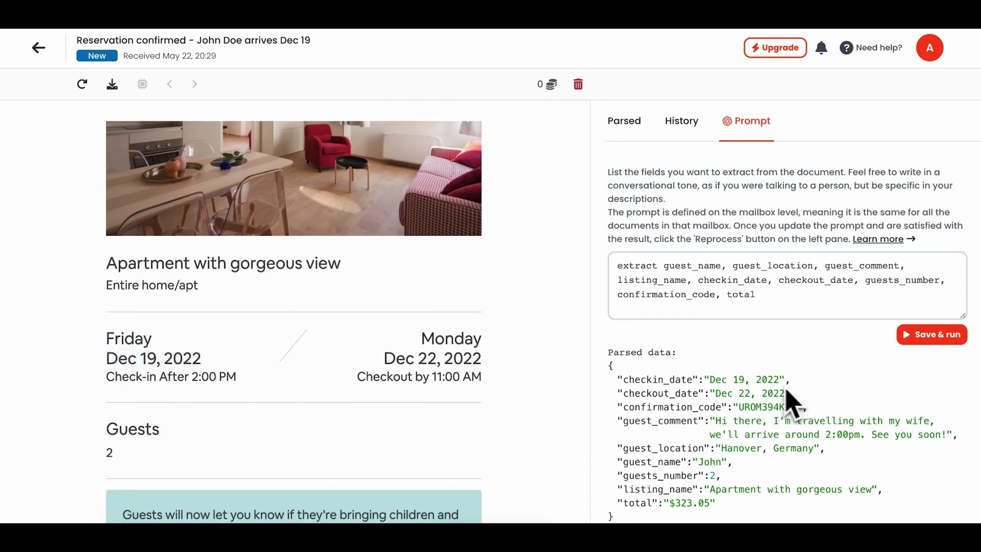
pyautogui.scroll(-3, 137, 408)
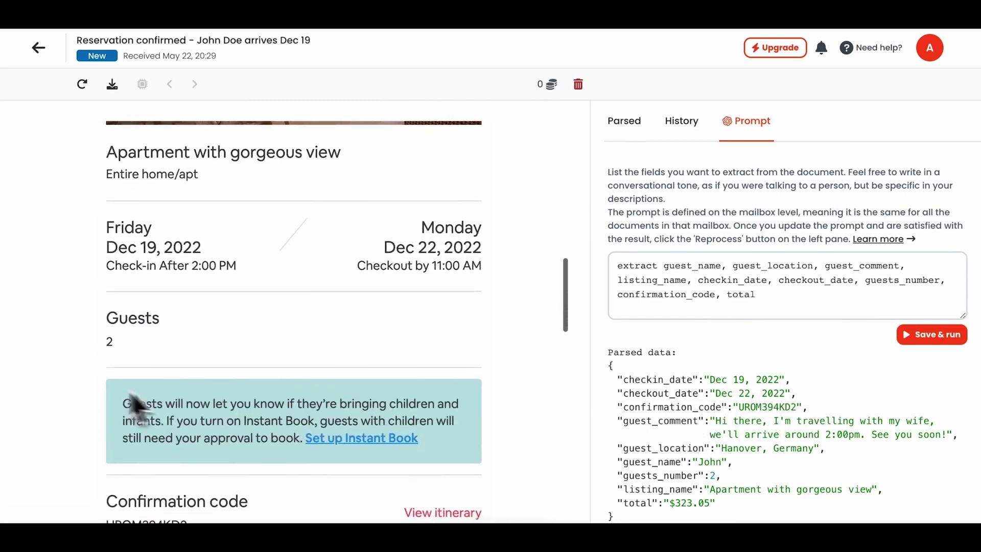
pyautogui.scroll(-4, 470, 389)
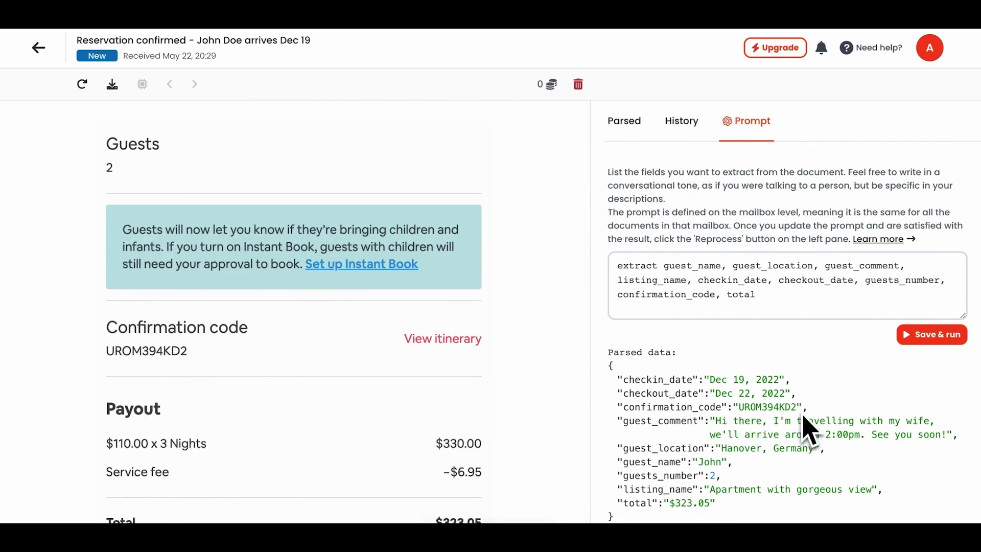
pyautogui.scroll(-3, 501, 386)
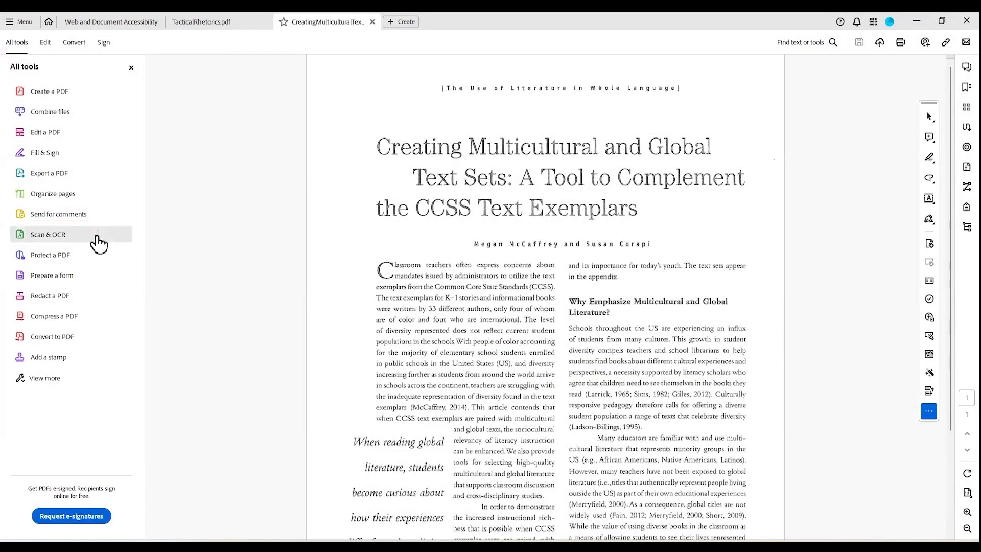
# Reopen the All tools list and bring up the Scan & OCR tools for the article
pyautogui.click(131, 68)
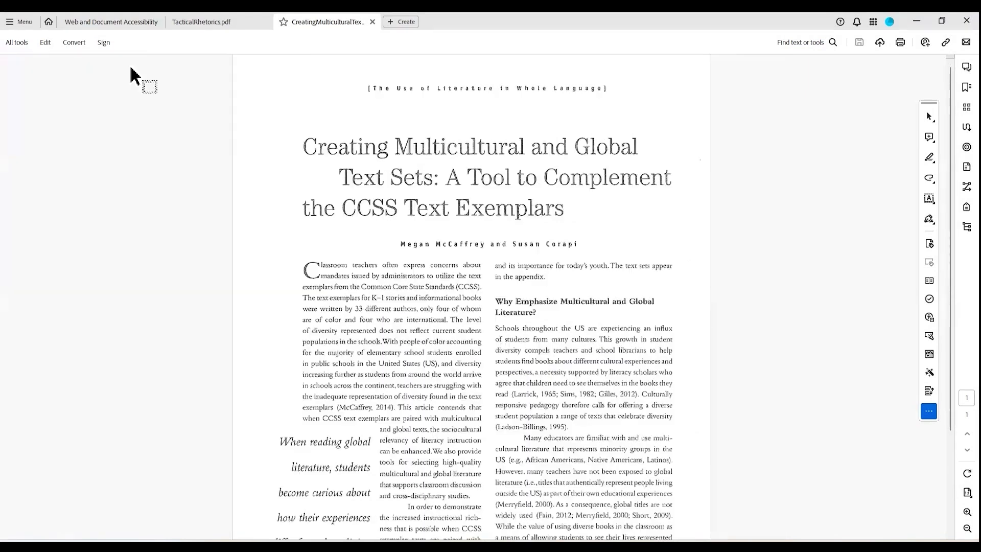
pyautogui.click(20, 44)
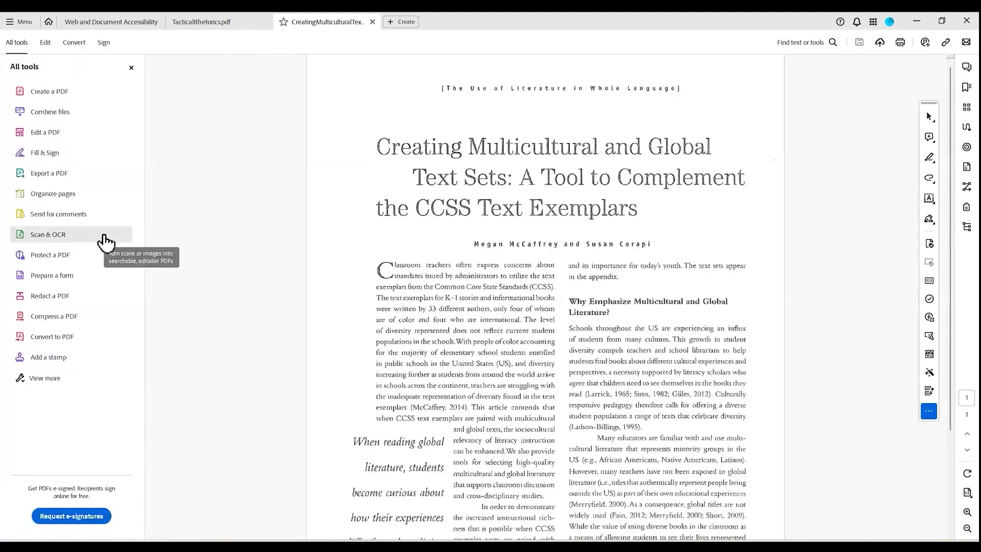
pyautogui.click(106, 242)
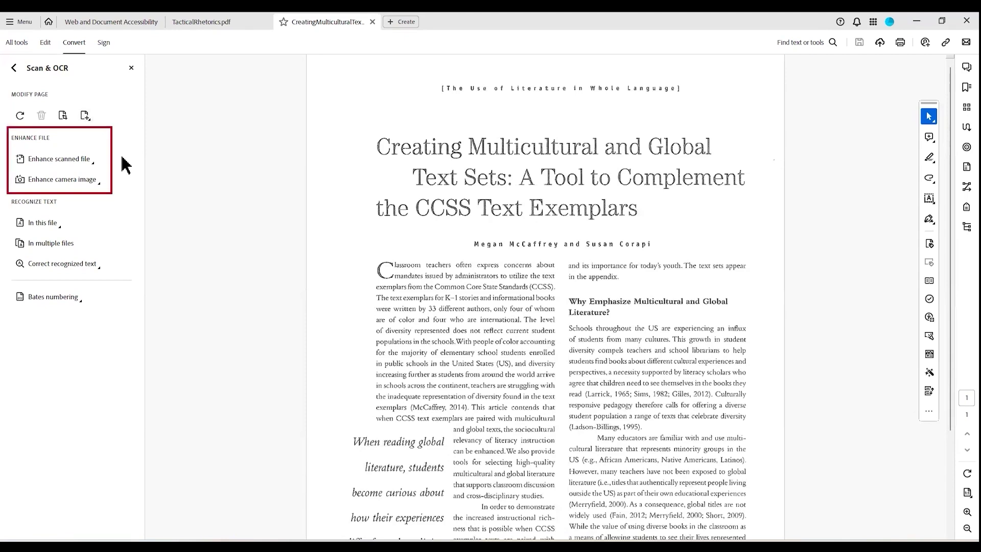
pyautogui.click(86, 157)
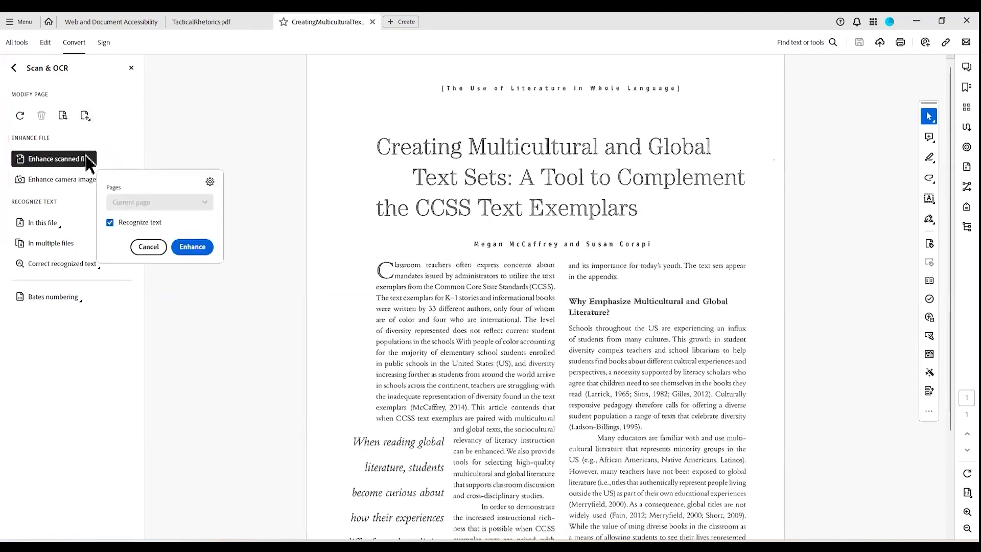
pyautogui.click(97, 180)
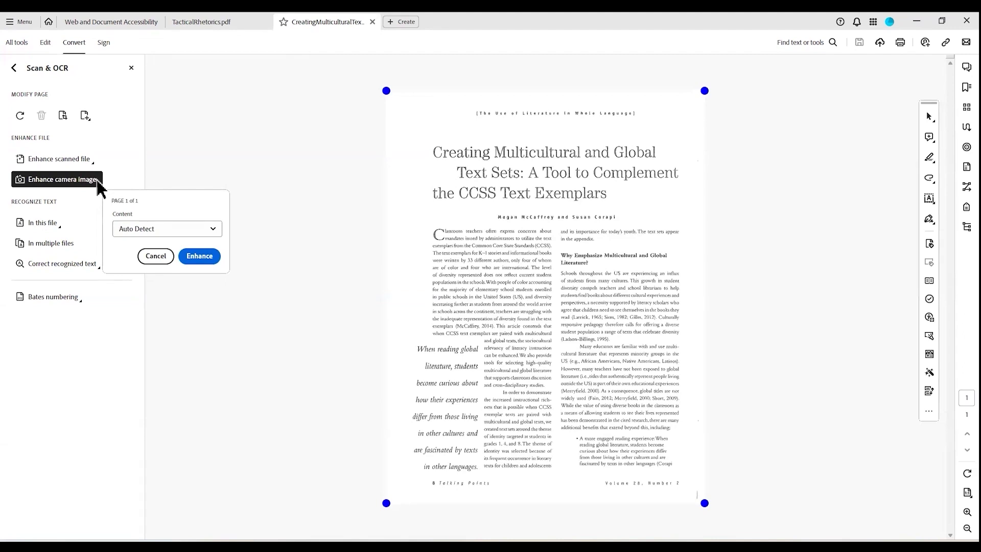
pyautogui.click(82, 295)
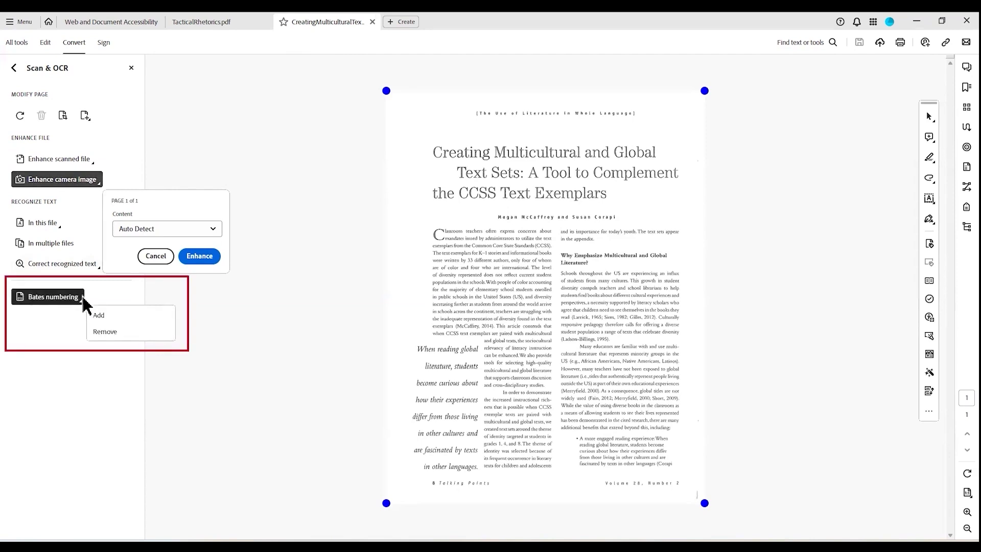
pyautogui.click(102, 301)
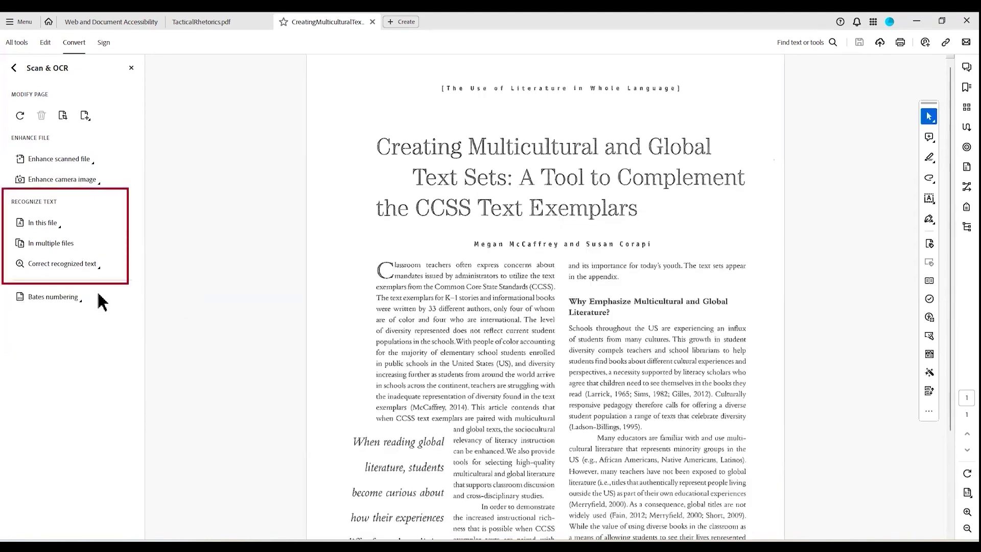
# Recognize the text on the article's page in English (US)
pyautogui.click(55, 223)
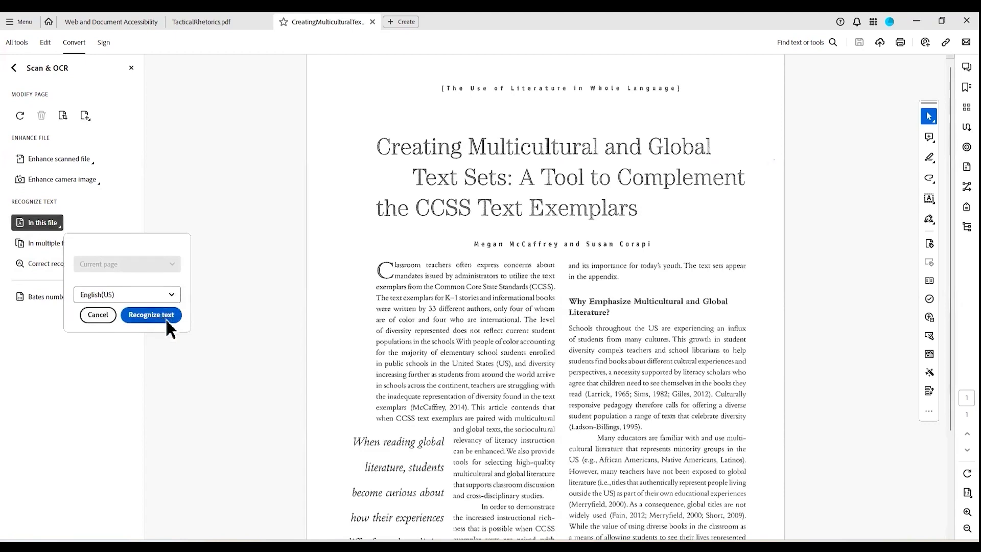
pyautogui.click(166, 318)
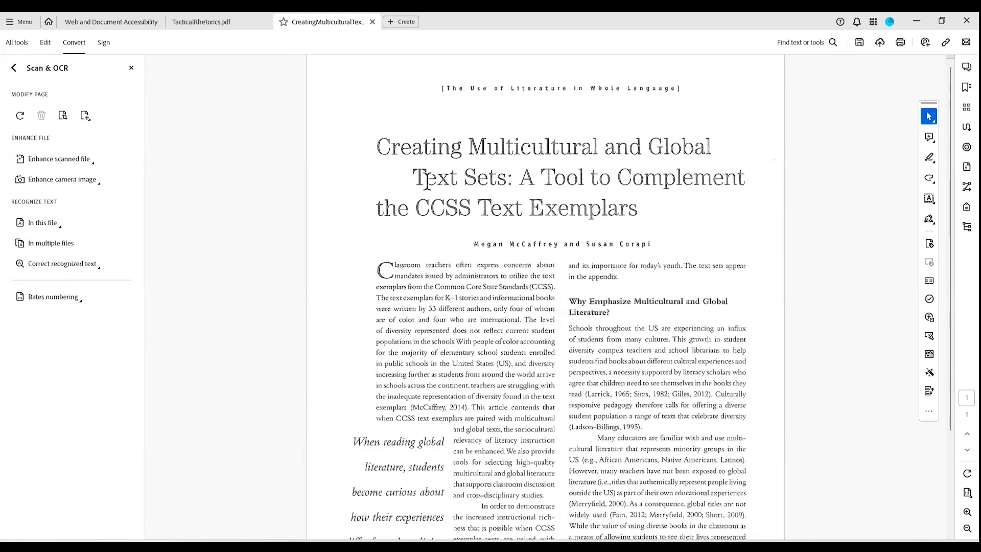
# Check that the OCR text is selectable, then correct the misread title word TeJct to Text
pyautogui.moveTo(379, 146); pyautogui.dragTo(585, 162)
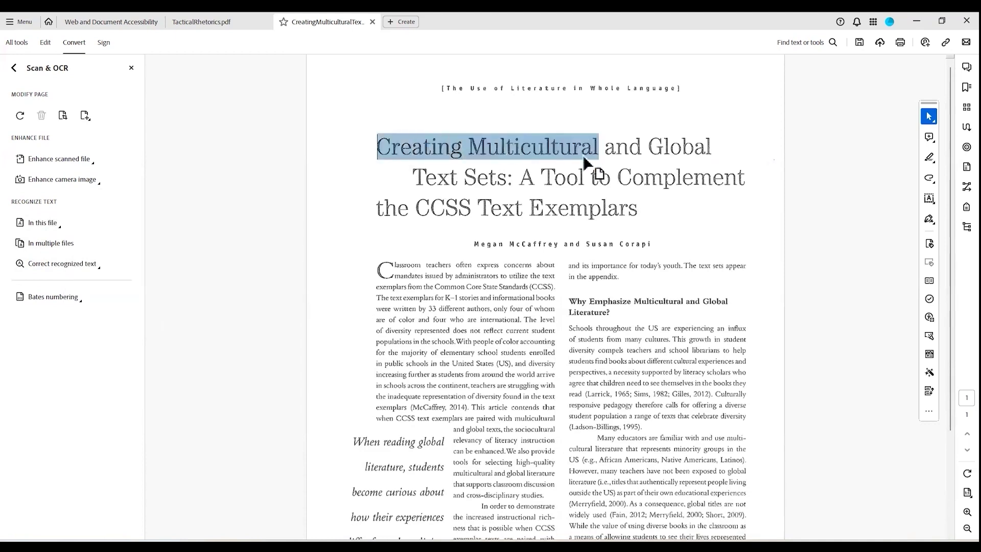
pyautogui.moveTo(422, 310); pyautogui.dragTo(445, 520)
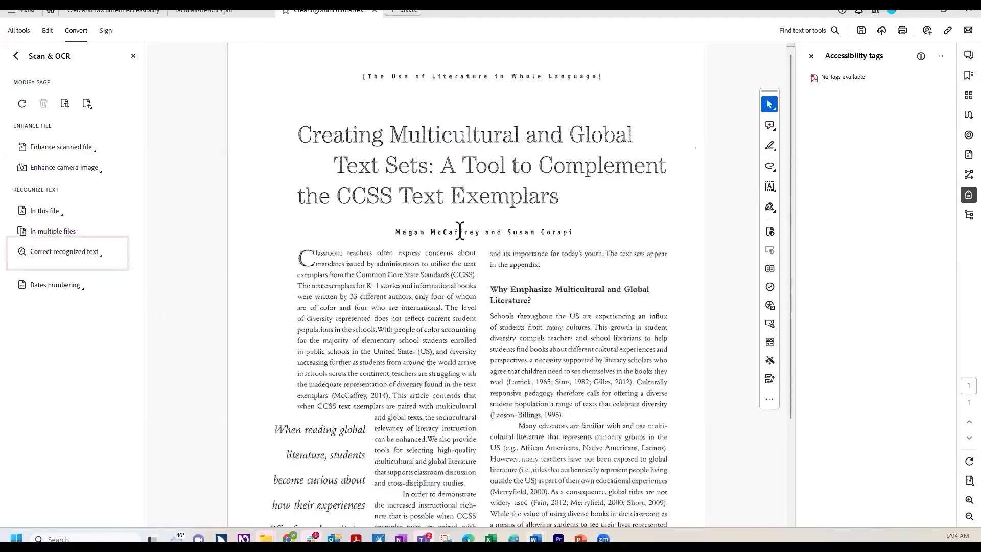
pyautogui.click(77, 263)
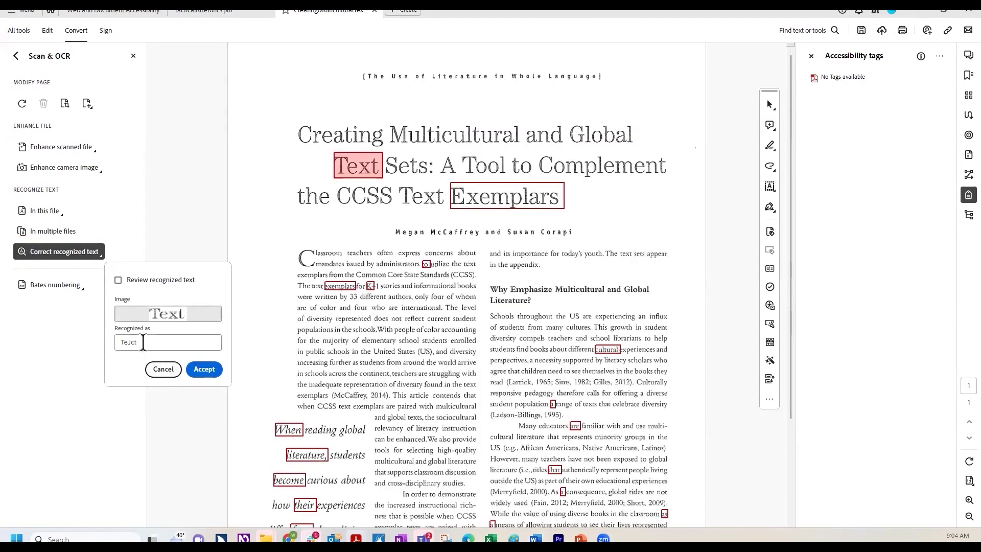
pyautogui.press('BackSpace')
pyautogui.press('BackSpace')
pyautogui.press('BackSpace')
pyautogui.press('BackSpace')
pyautogui.write('ext')
pyautogui.click(209, 370)
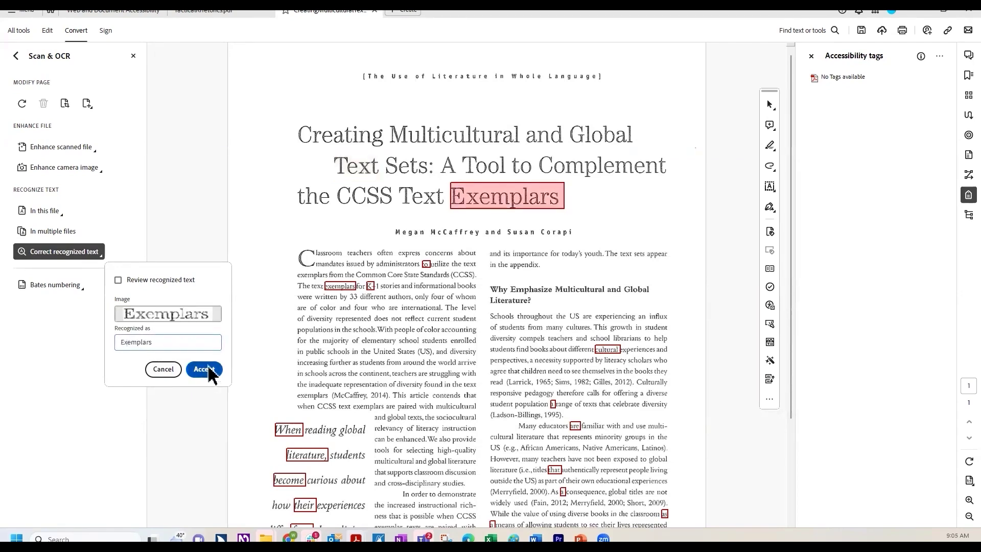
# Accept Exemplars and every remaining suspect word, then dismiss the all-corrected notice
pyautogui.click(208, 371)
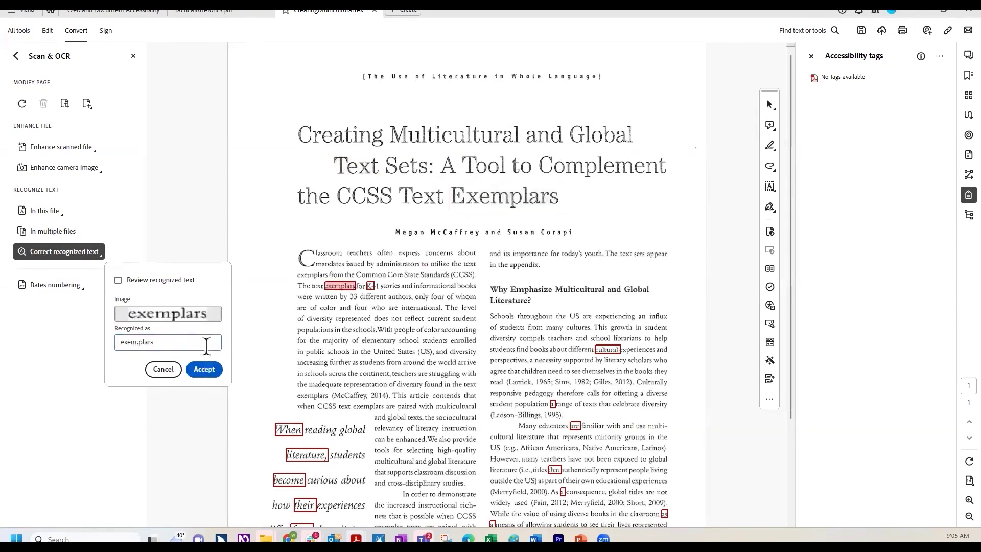
pyautogui.click(204, 369)
pyautogui.click(204, 369)
pyautogui.click(207, 370)
pyautogui.click(209, 371)
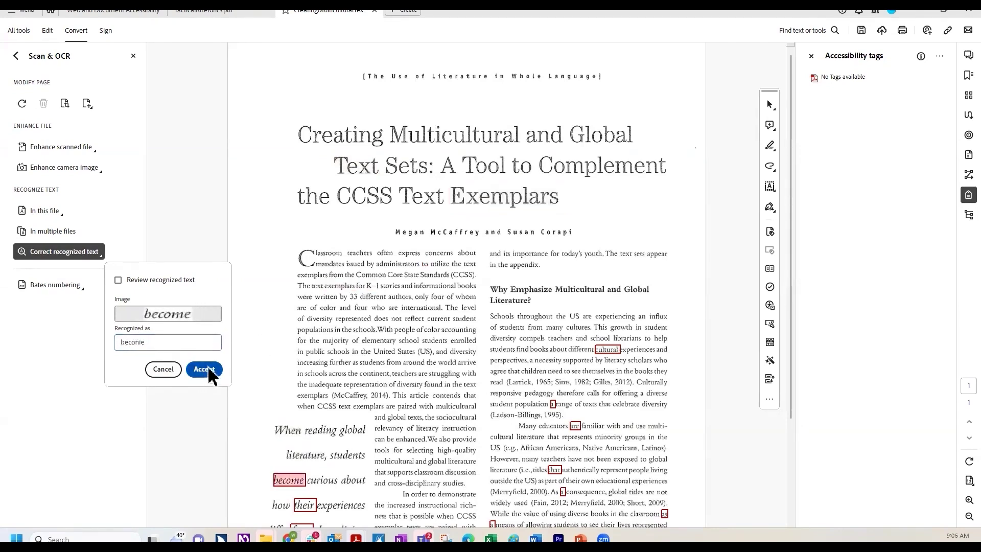
pyautogui.click(207, 370)
pyautogui.click(207, 370)
pyautogui.click(207, 370)
pyautogui.click(207, 370)
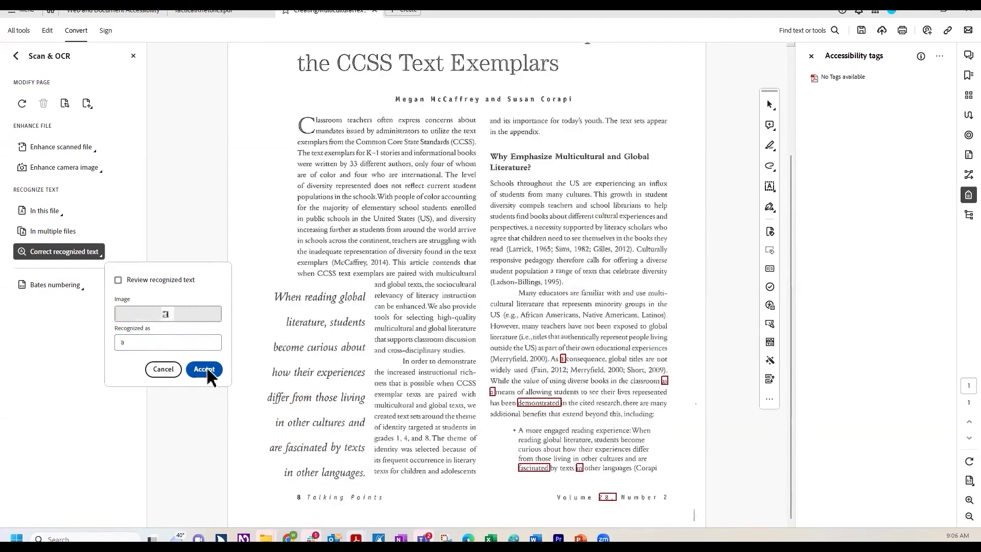
pyautogui.click(204, 369)
pyautogui.click(204, 369)
pyautogui.click(204, 369)
pyautogui.click(204, 369)
pyautogui.click(205, 369)
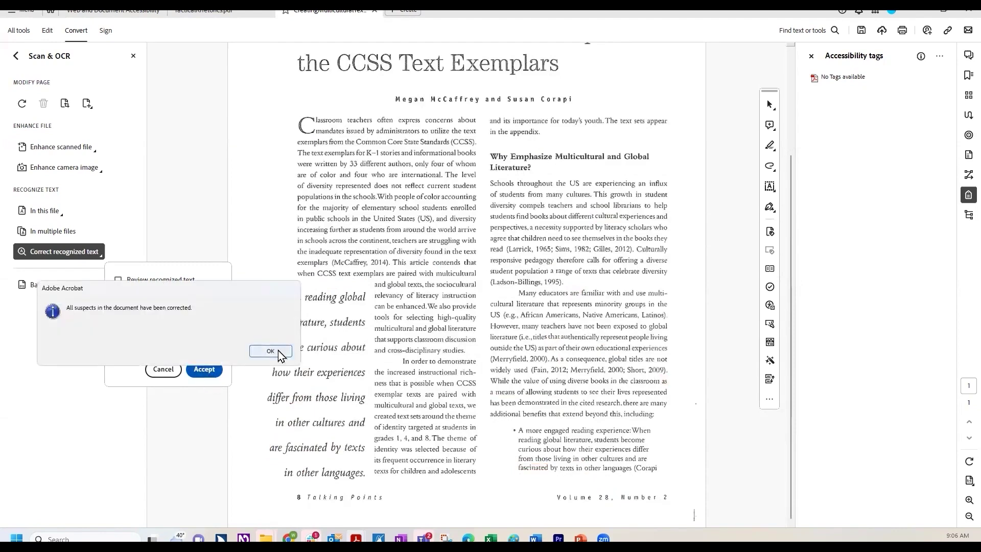
pyautogui.click(279, 354)
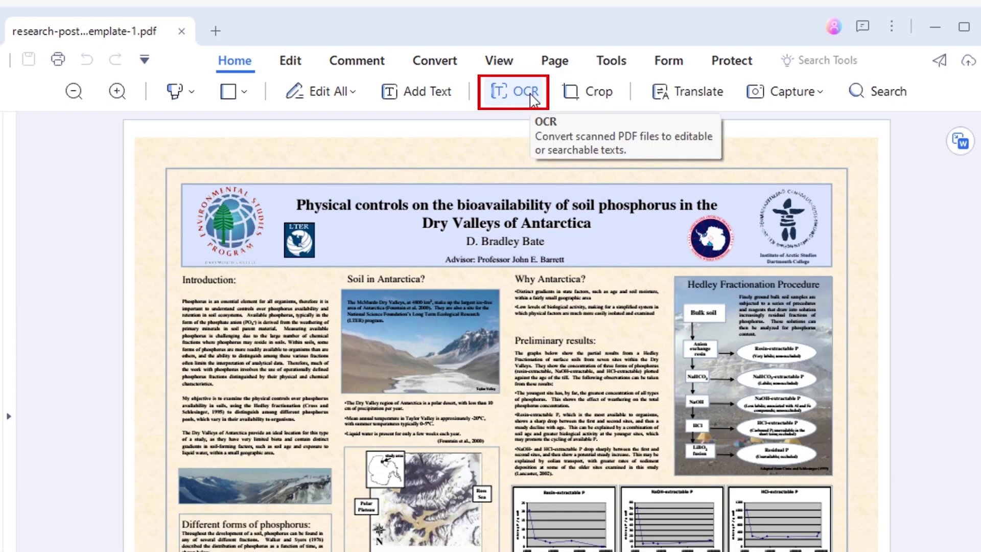
# OCR the research poster as editable text, then undo the introduction edit back to 'Our Plan'
pyautogui.click(512, 90)
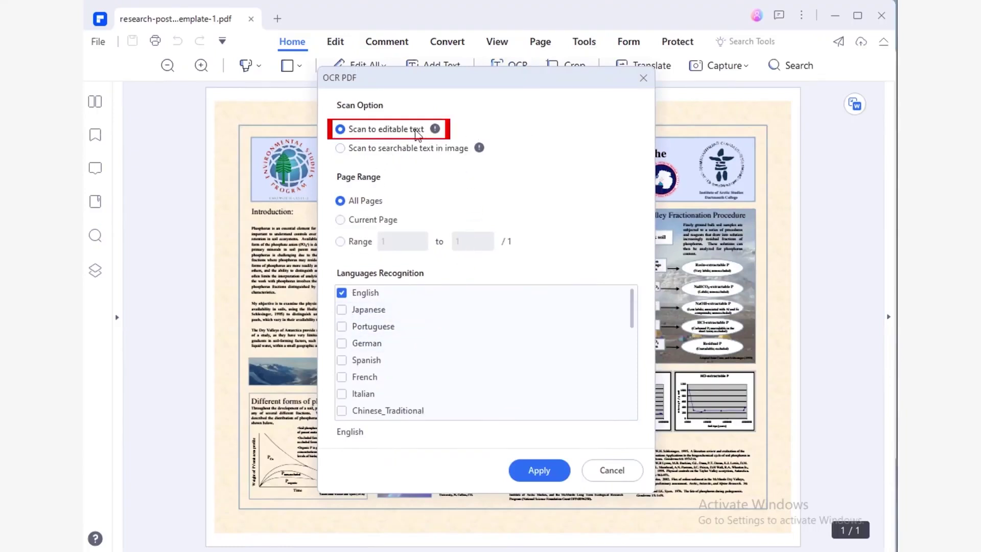
pyautogui.click(539, 469)
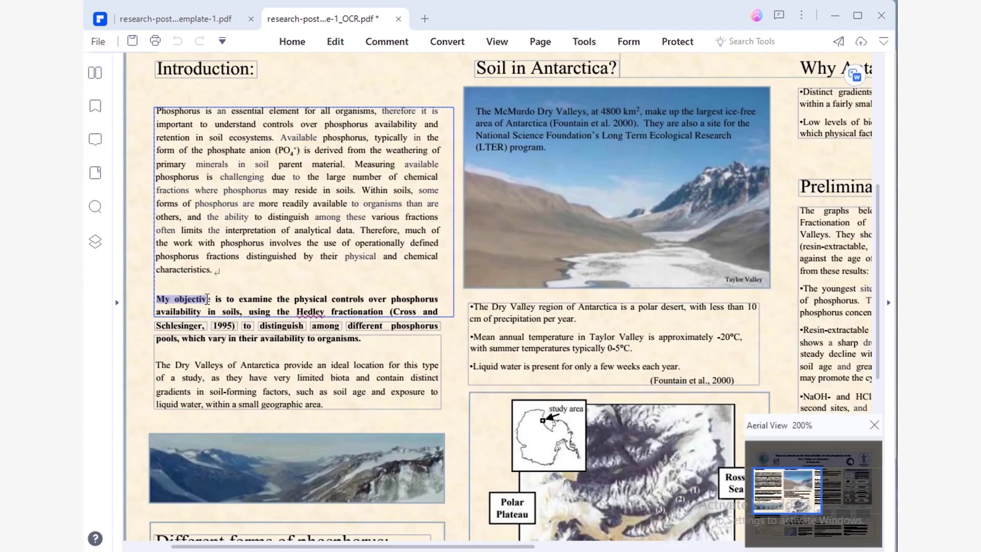
pyautogui.click(265, 312)
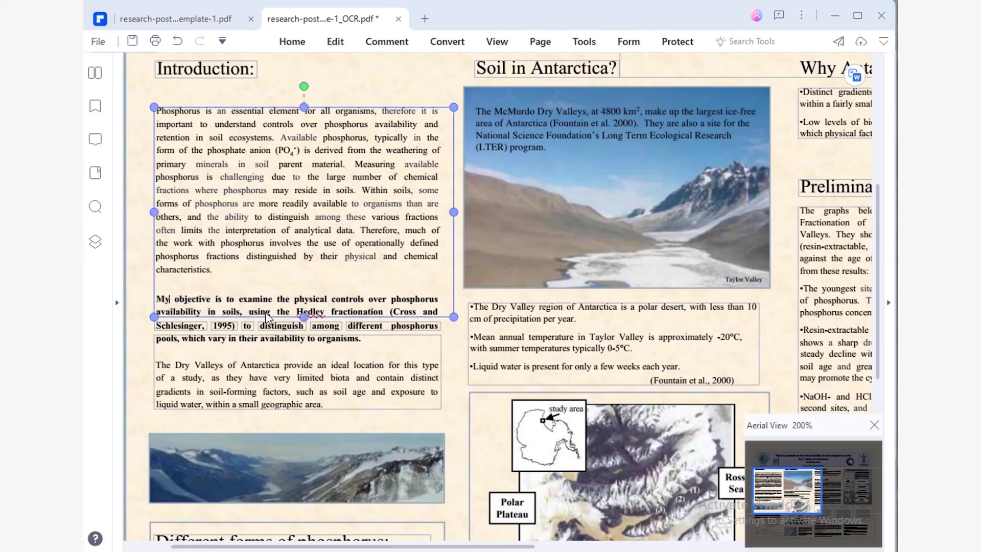
pyautogui.hotkey('ctrl', 'z')
pyautogui.moveTo(212, 269); pyautogui.dragTo(156, 110)
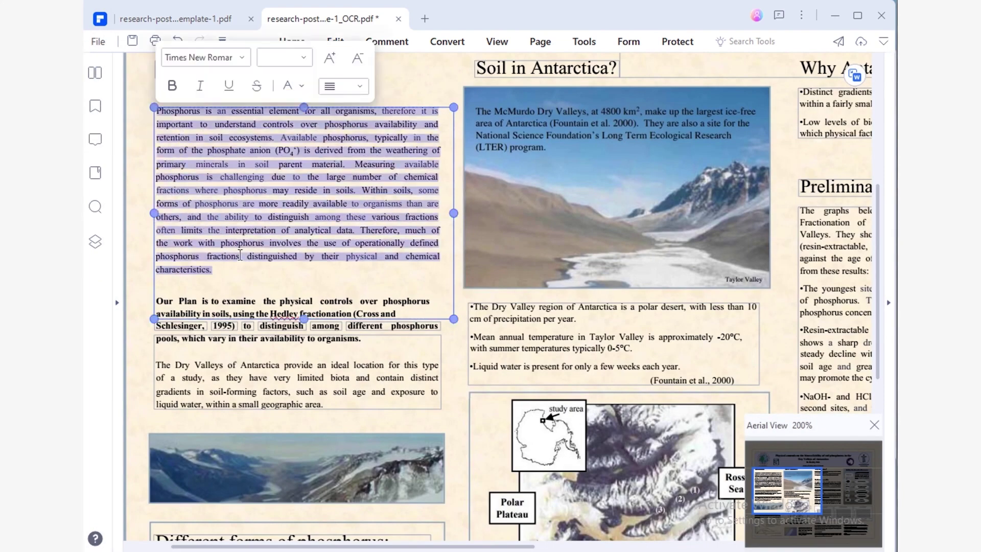
pyautogui.click(259, 445)
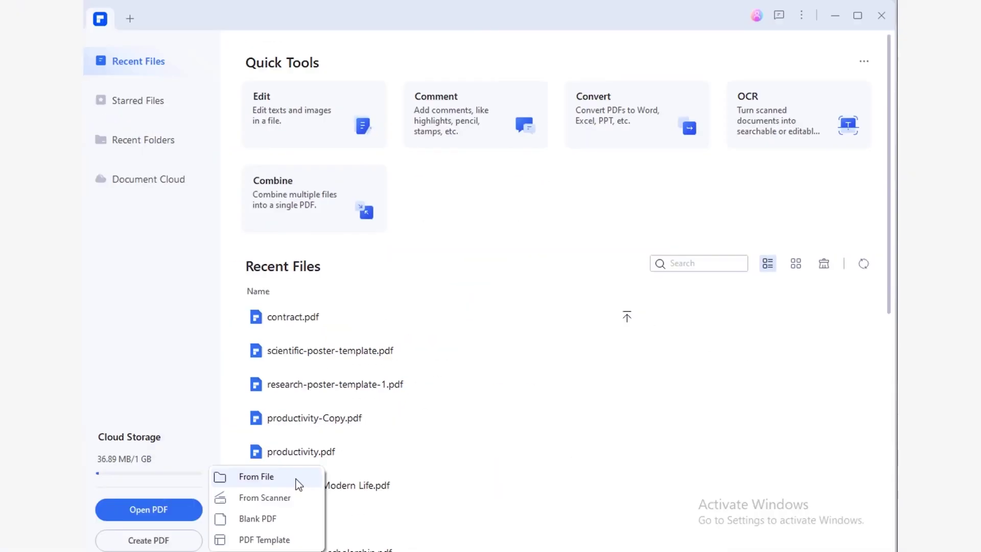
# Create a new PDF from the scientific-poster-template image file
pyautogui.click(298, 485)
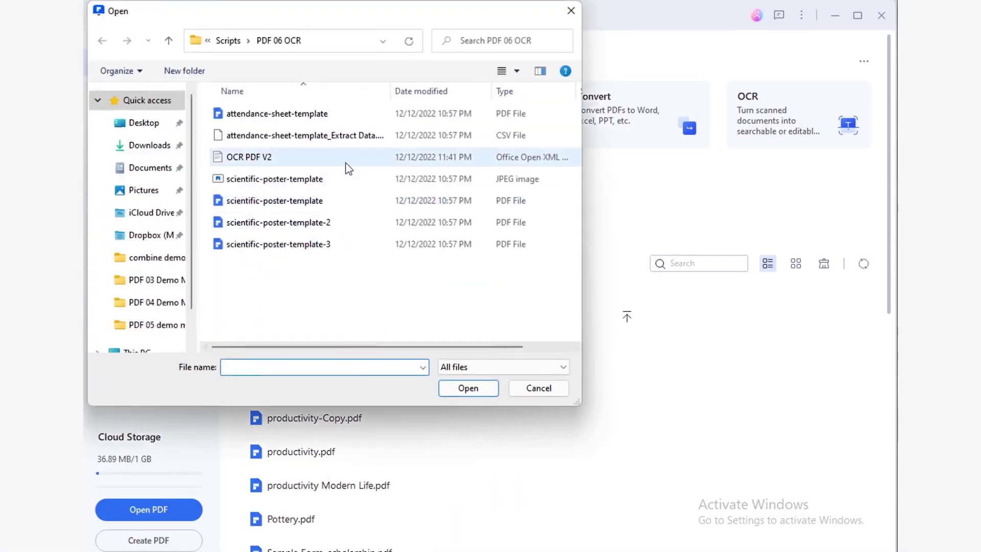
pyautogui.click(351, 182)
pyautogui.click(479, 387)
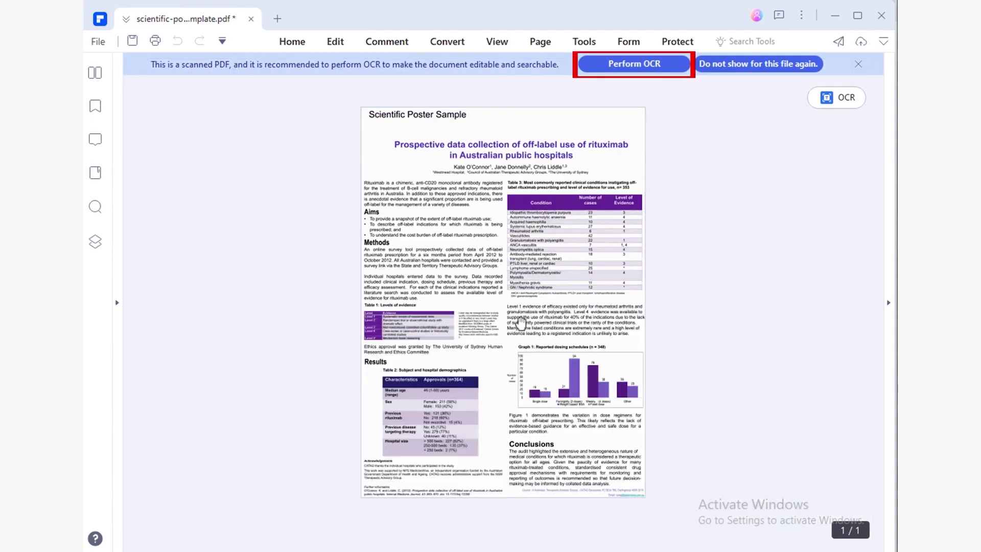
# Run OCR on the poster with editable-text settings, without saving changes first
pyautogui.click(616, 71)
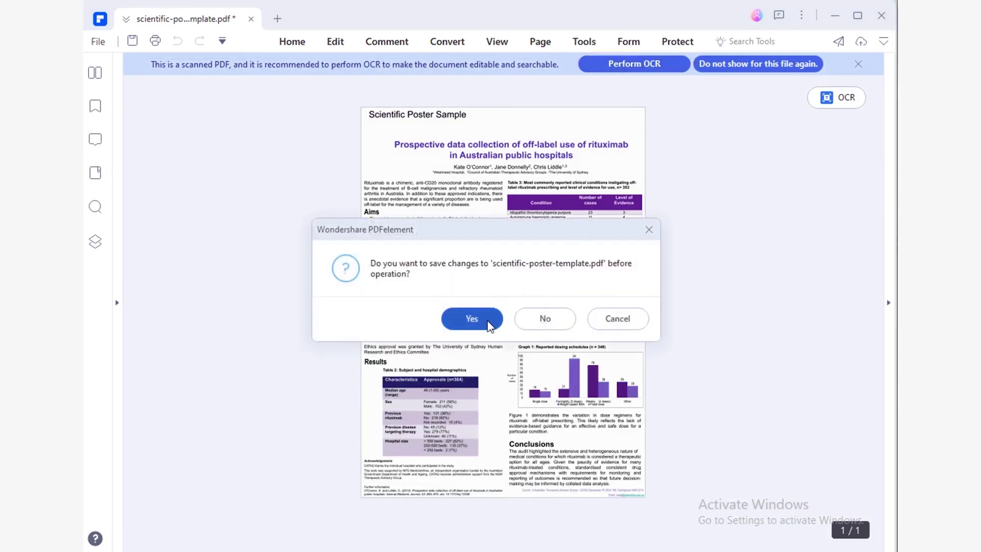
pyautogui.click(526, 320)
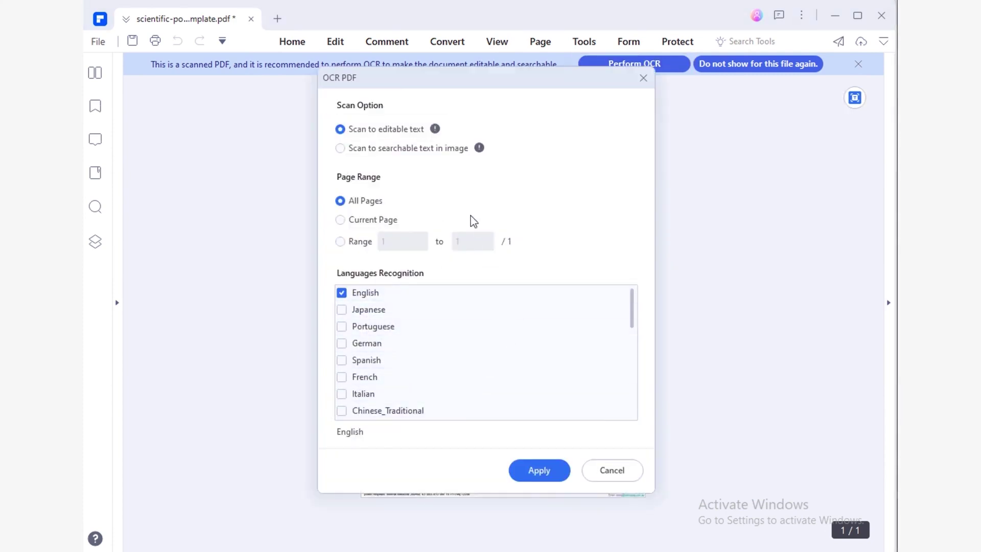
pyautogui.click(559, 476)
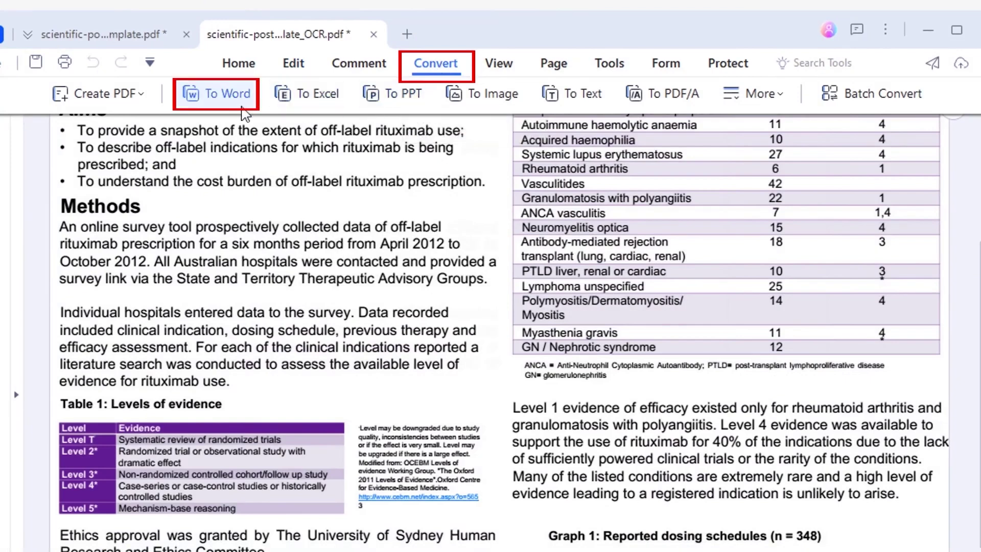
# Convert the OCR'd poster to Word, choosing Word (*.docx) as the output format
pyautogui.click(243, 94)
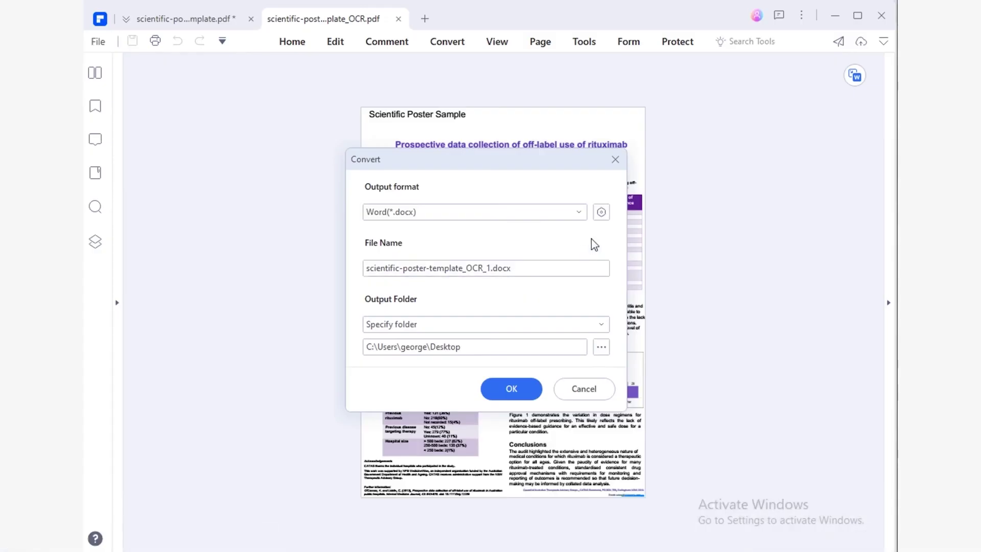
pyautogui.click(578, 211)
pyautogui.click(537, 250)
pyautogui.click(518, 390)
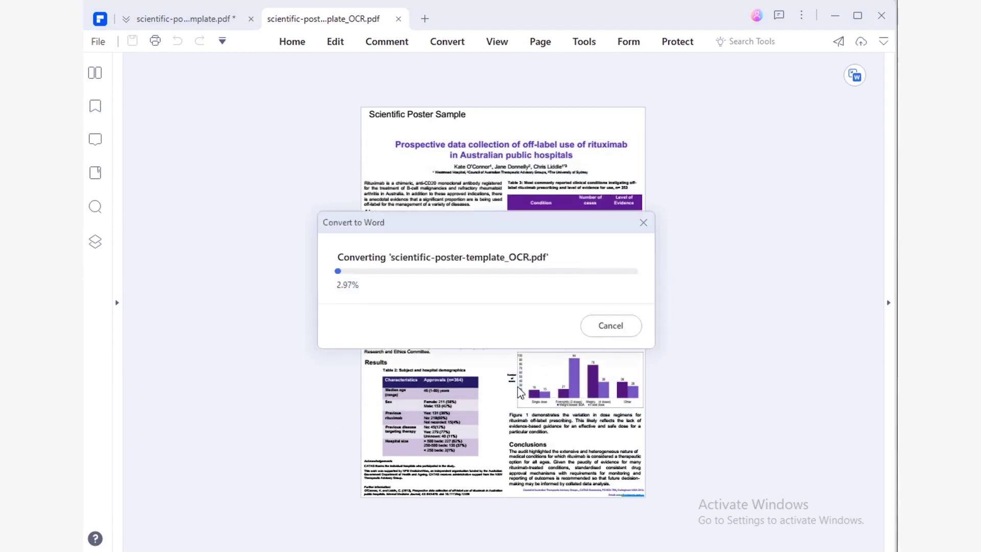
# Replace the preceding title word by typing 'data info' in the converted poster document
pyautogui.hotkey('ctrl', 'shift', 'Left')
pyautogui.write('data collection of off-label use of rituximab')
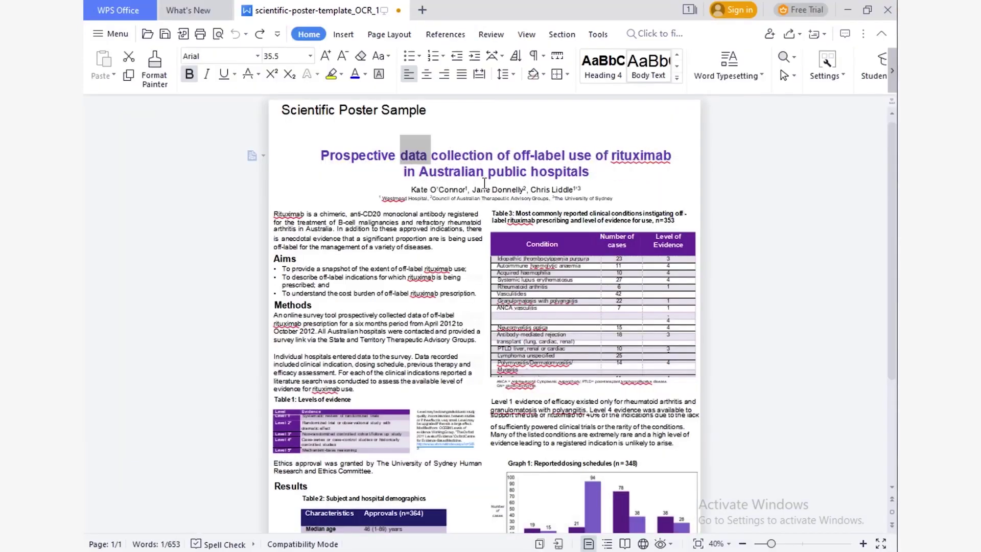
pyautogui.write('info')
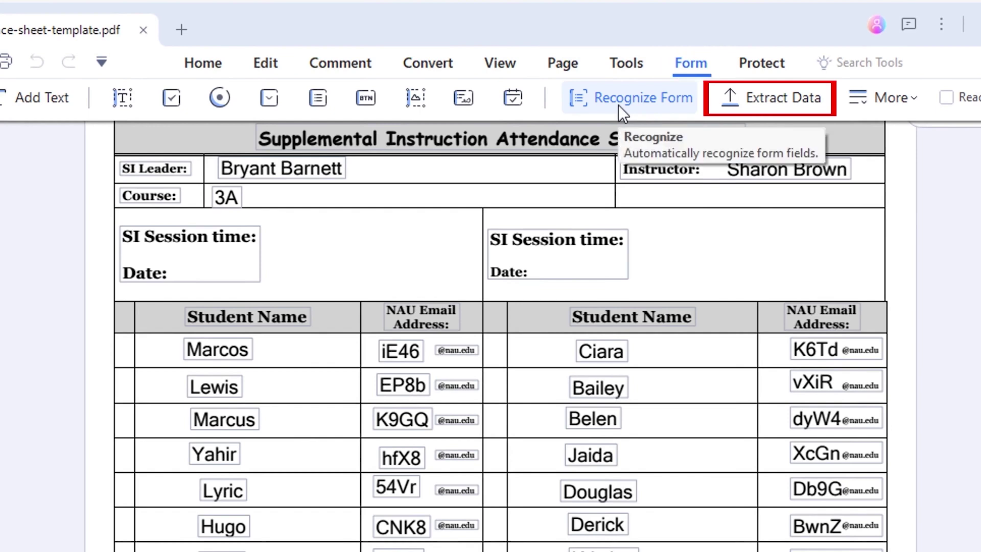
# Start Extract Data on the attendance form using the 'Extract data based on selection' mode
pyautogui.click(783, 97)
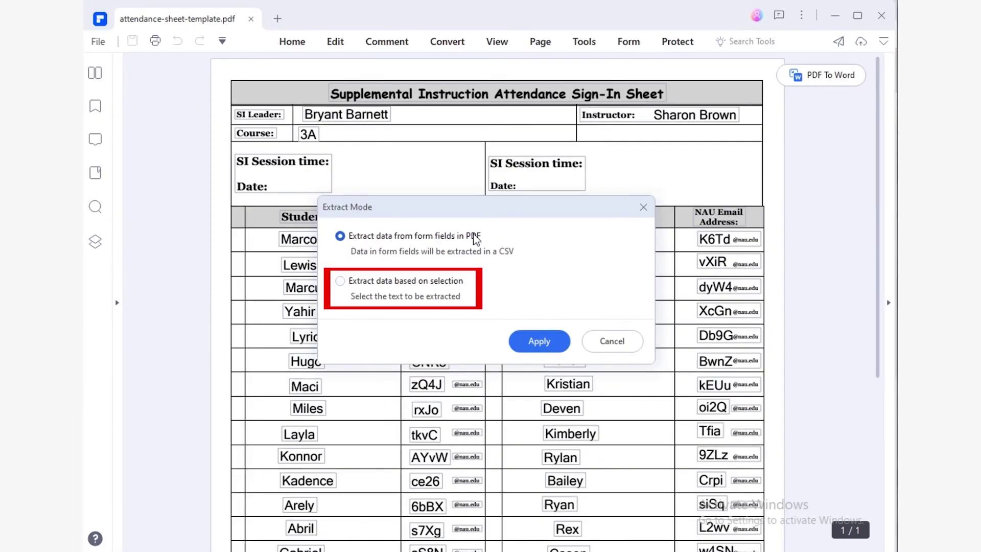
pyautogui.click(448, 286)
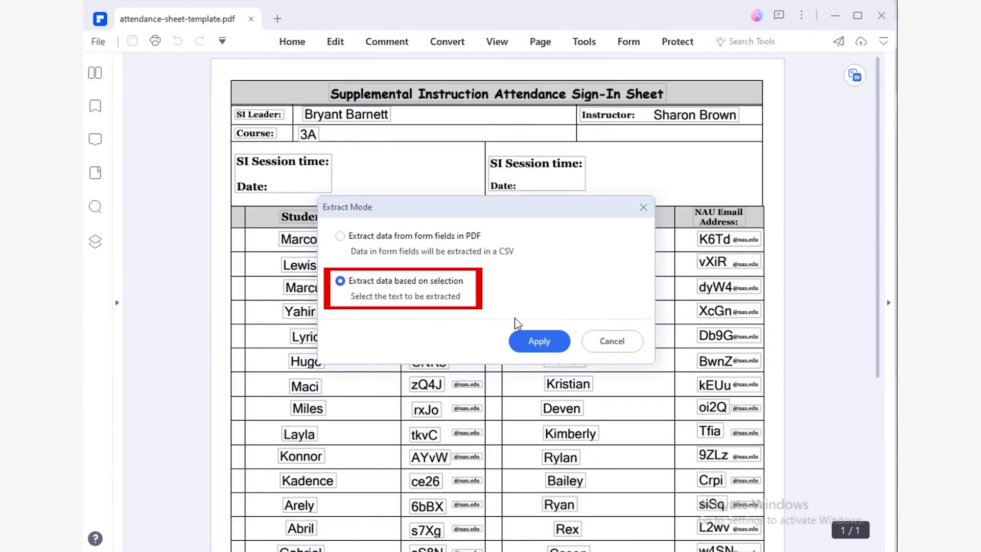
pyautogui.click(539, 341)
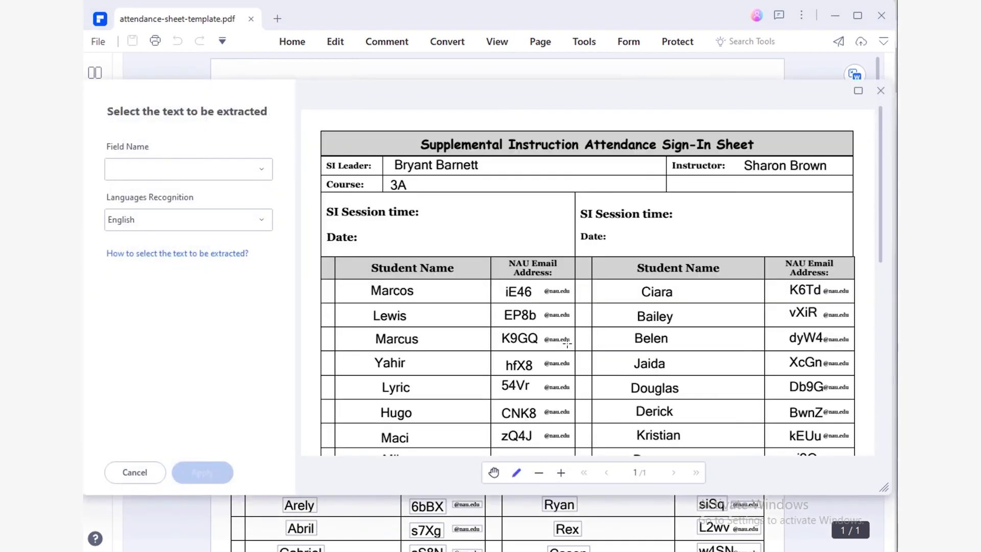
# Box the Student Name column as a named field, apply the extraction, and save it as CSV
pyautogui.moveTo(462, 175); pyautogui.dragTo(539, 403)
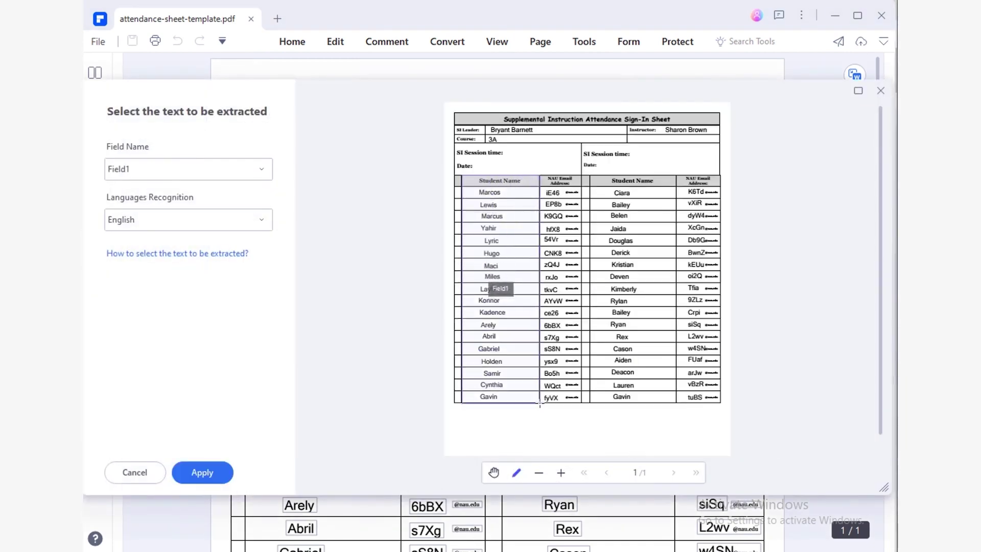
pyautogui.moveTo(160, 169); pyautogui.dragTo(92, 169)
pyautogui.write('Student Name 2')
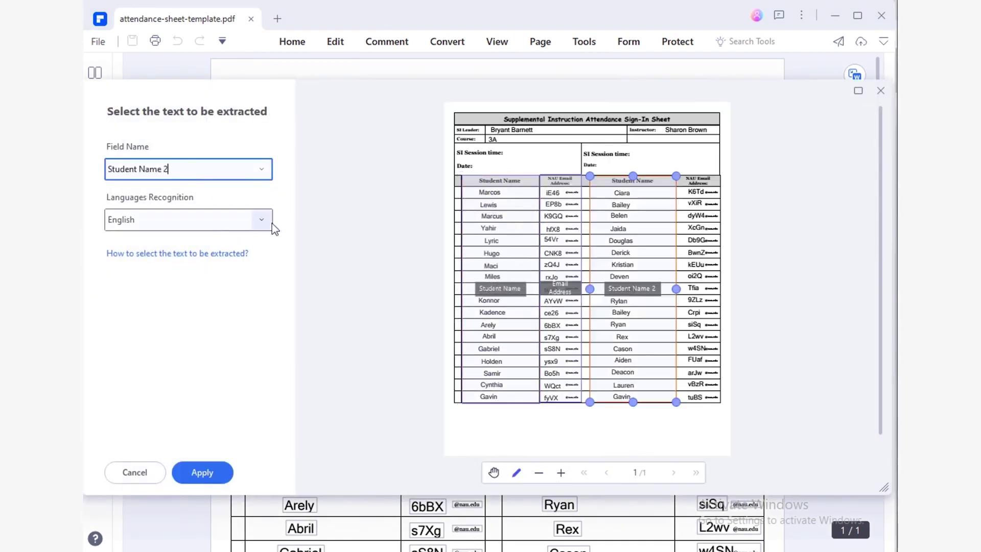
pyautogui.click(203, 472)
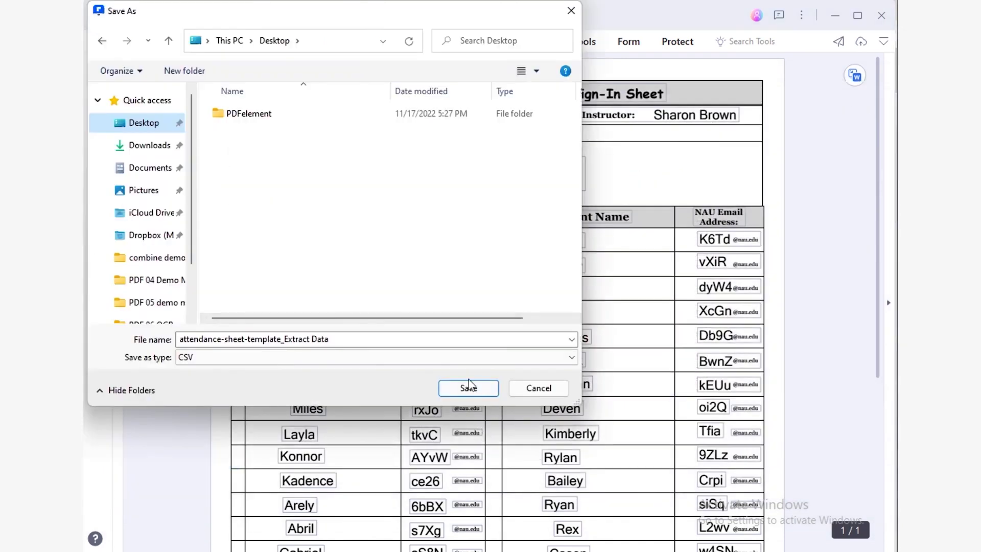
pyautogui.click(479, 390)
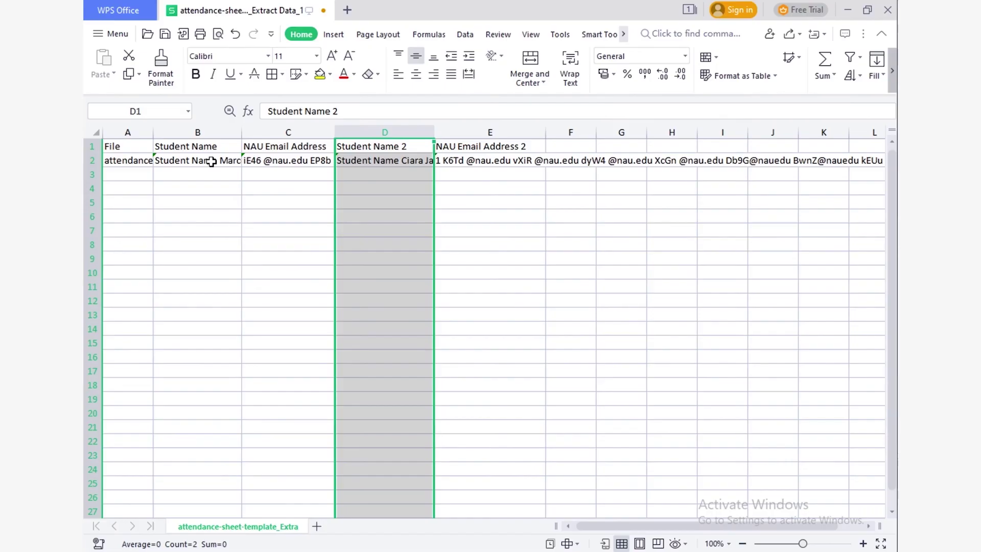
# Copy the student-name list from cell B2 into B3
pyautogui.click(217, 161)
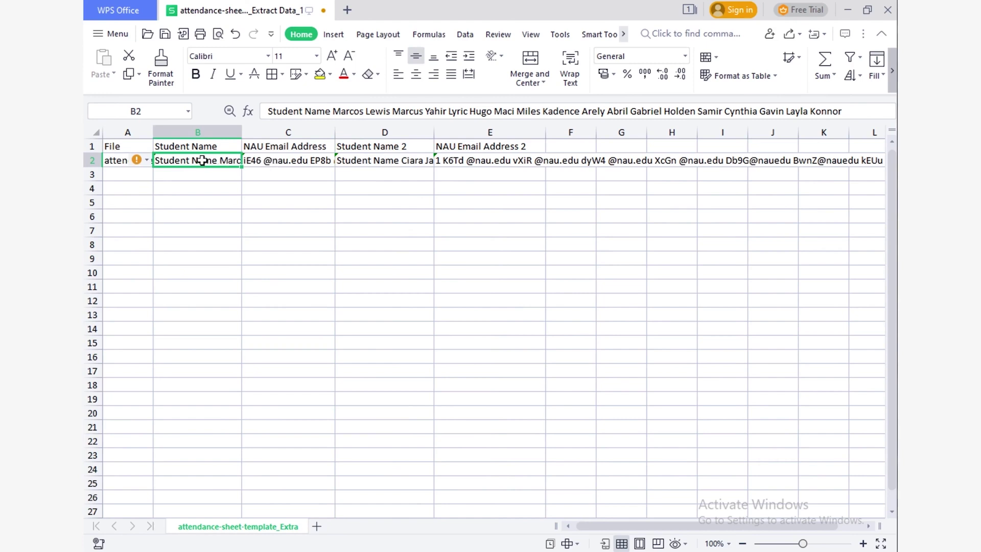
pyautogui.press('Left')
pyautogui.press('Right')
pyautogui.hotkey('ctrl', 'c')
pyautogui.press('Down')
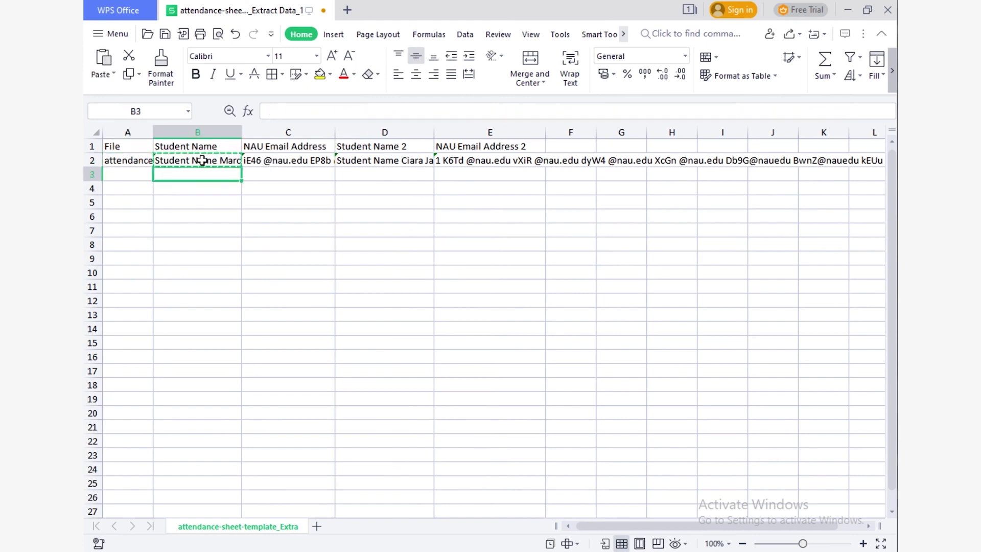
pyautogui.hotkey('ctrl', 'v')
# Split B3 with Text to Columns so each name fills its own cell along row 3
pyautogui.click(464, 35)
pyautogui.click(521, 85)
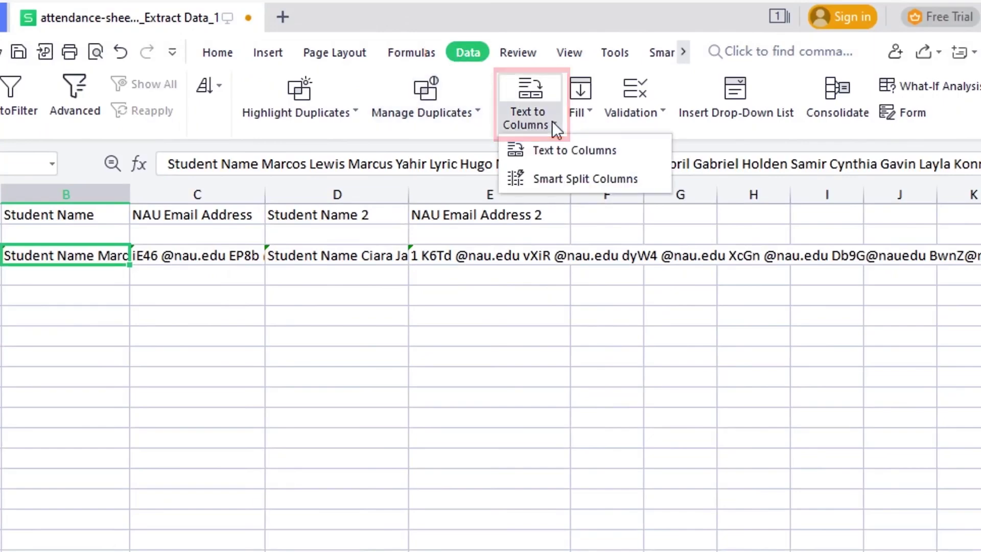
pyautogui.click(574, 150)
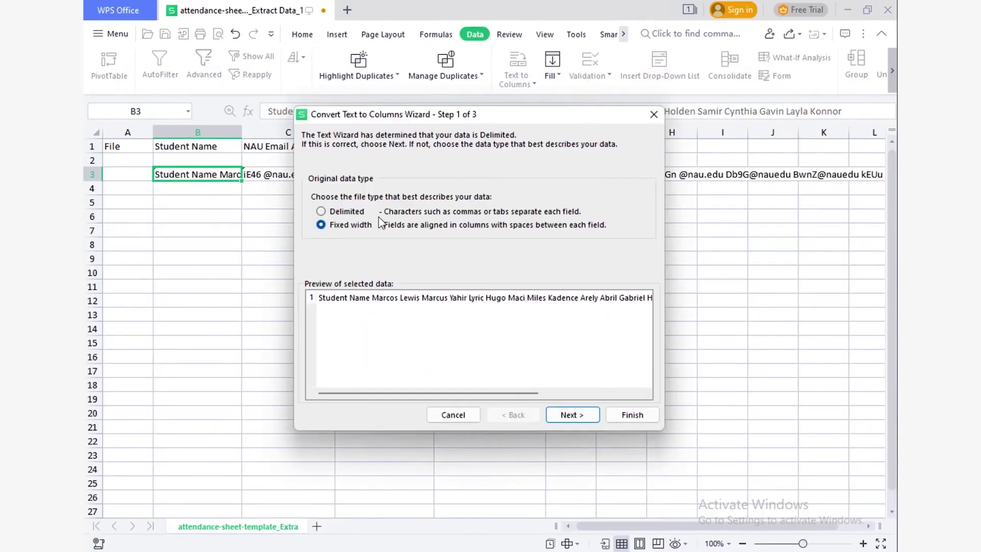
pyautogui.click(632, 414)
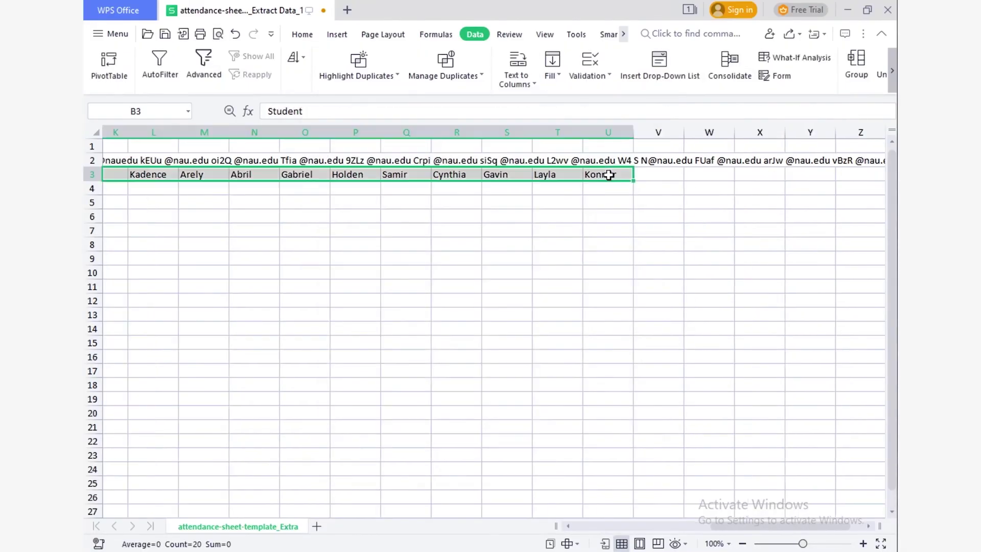
pyautogui.hscroll(-10, 568, 189)
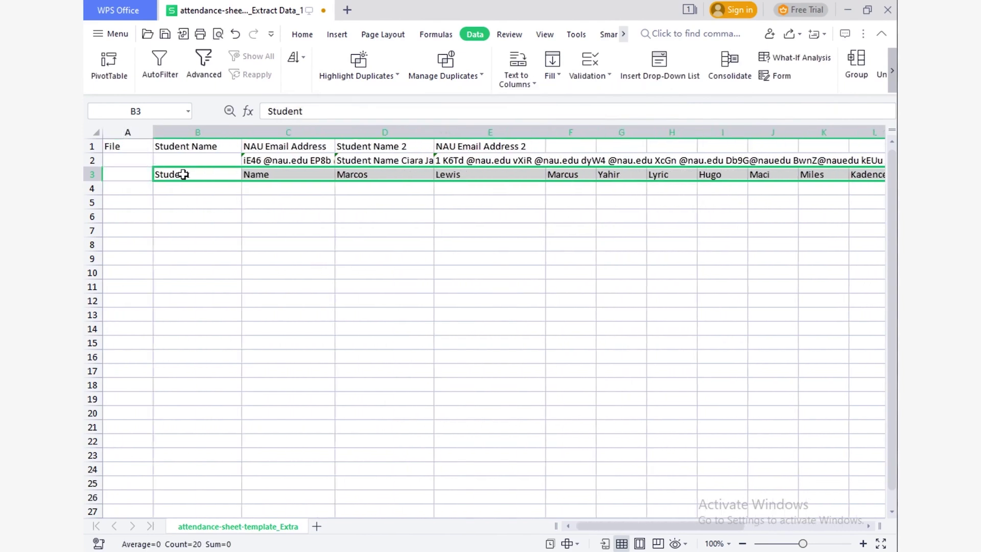
pyautogui.rightClick(183, 174)
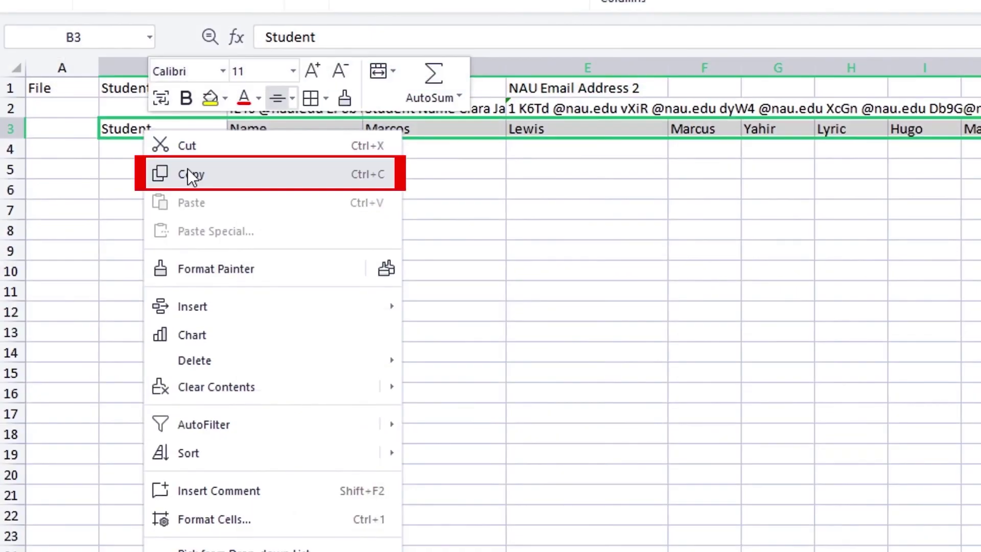